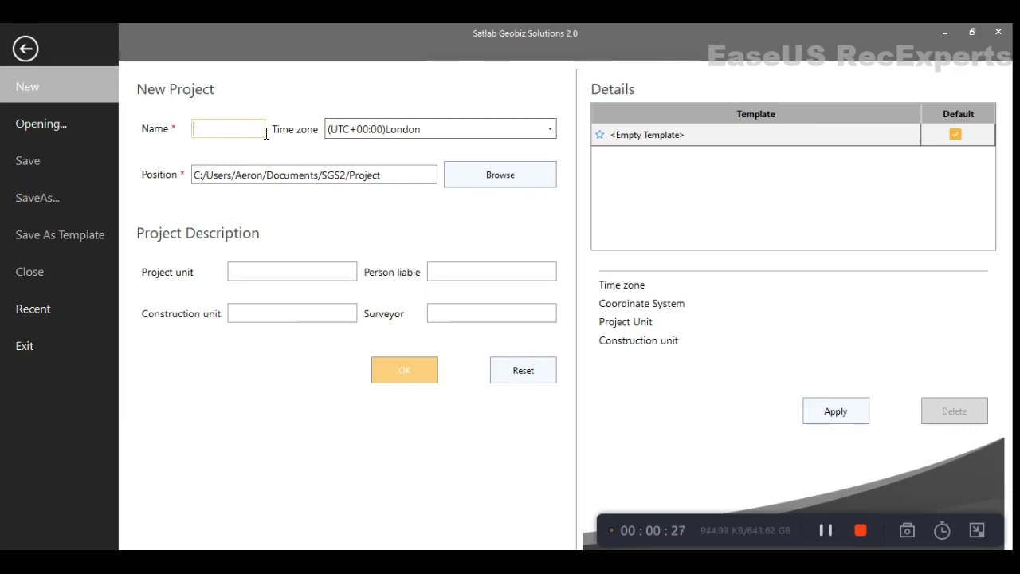
Create a new project named "s" with the time zone (UTC+05:30)Bombay.
type("s")
left_click(532, 133)
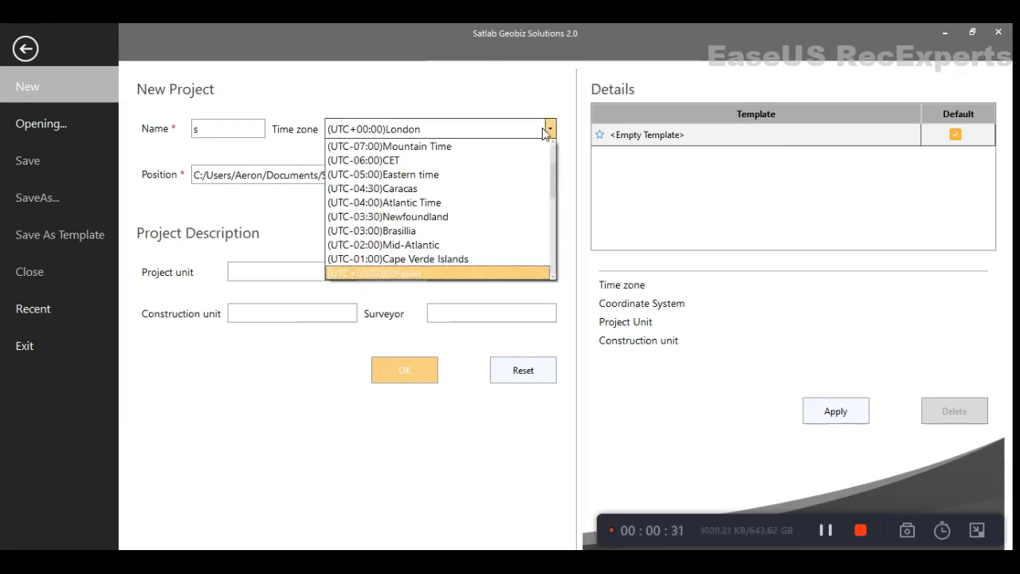
scroll(401, 254, "down", 1)
scroll(400, 263, "down", 2)
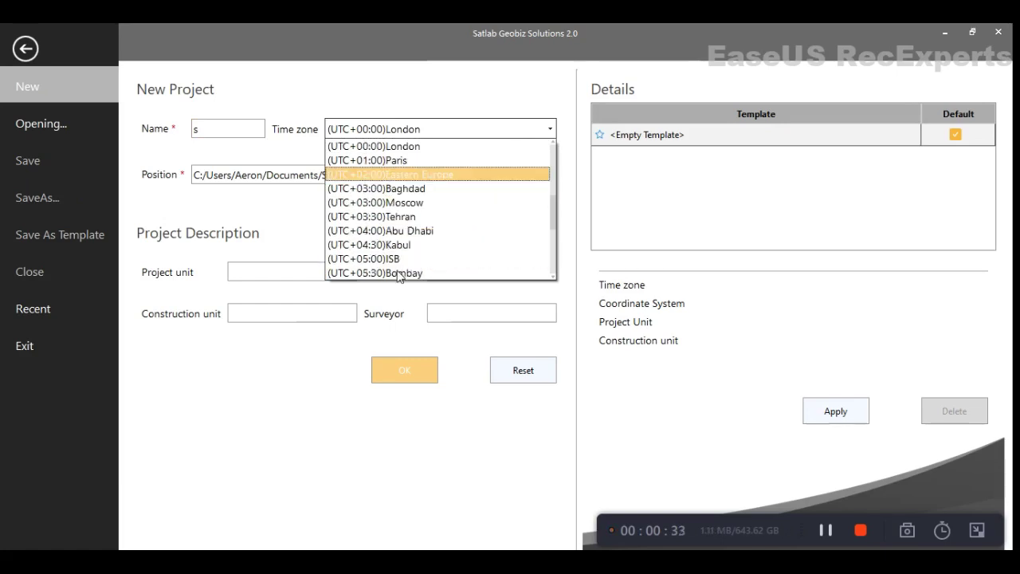
left_click(392, 274)
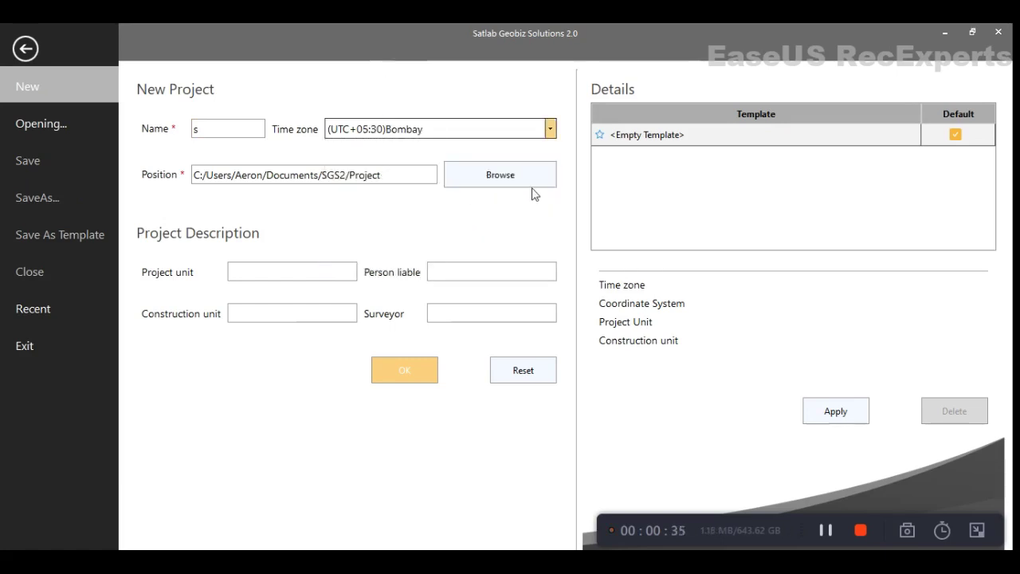
left_click(406, 372)
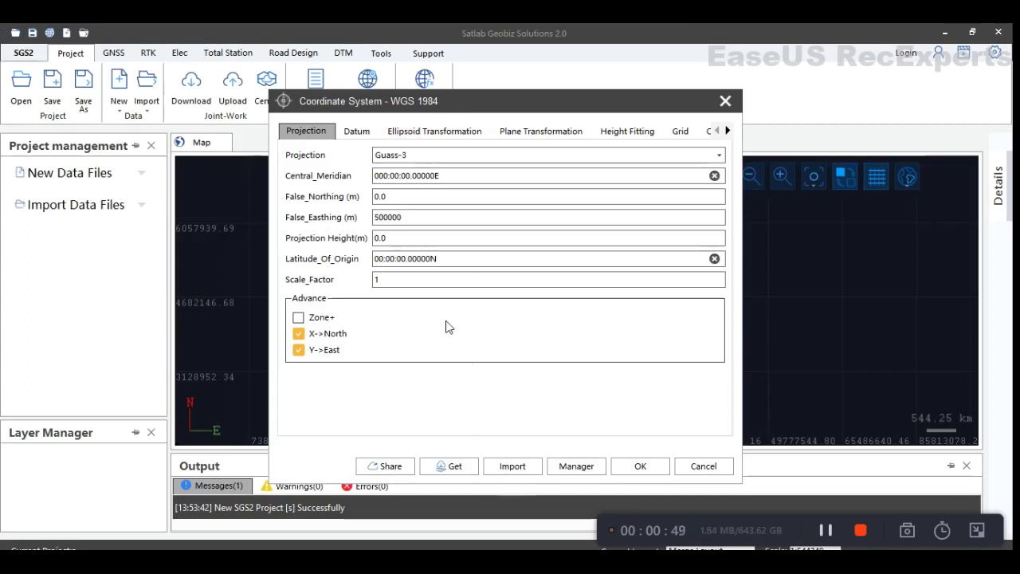
Choose the predefined coordinate system UTM-WGS84-Zone 43N for India in the coordinate system manager.
left_click(588, 468)
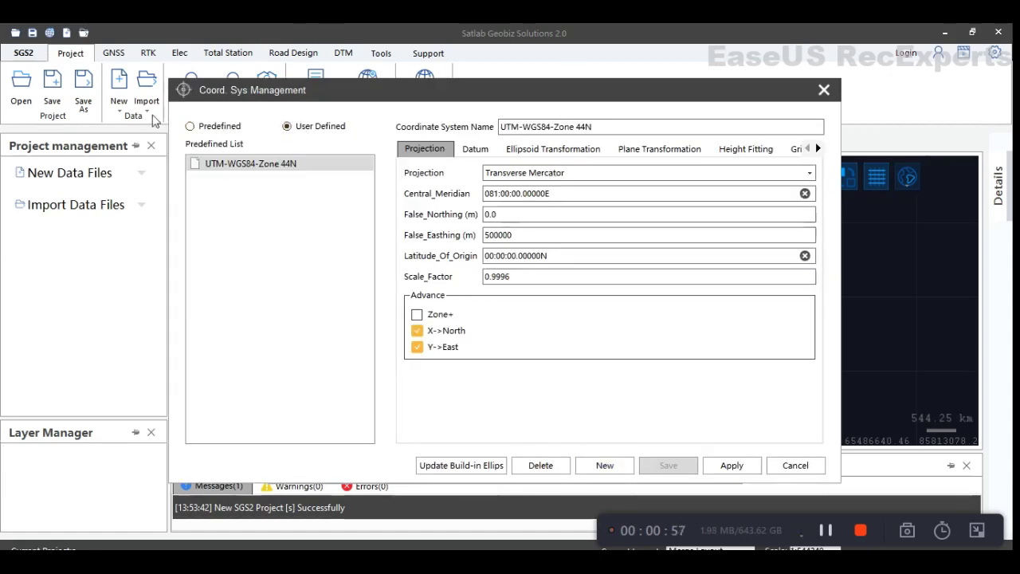
left_click(217, 132)
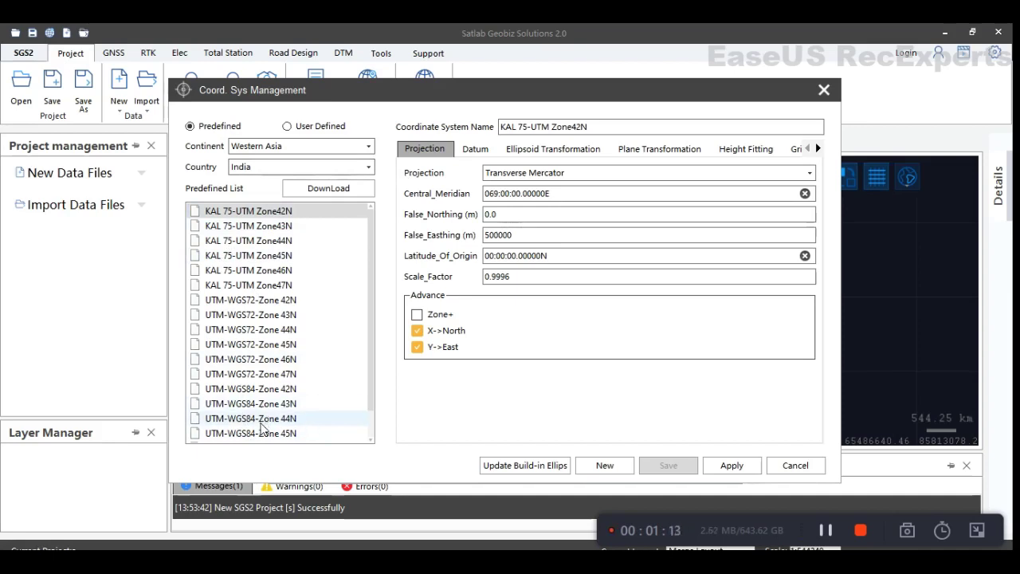
left_click(264, 411)
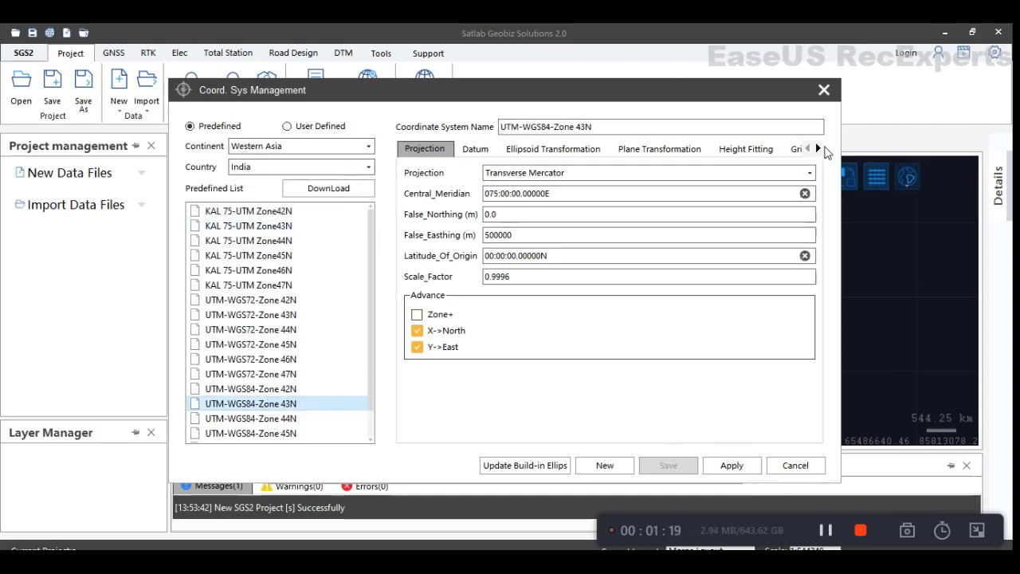
Enable the DEM grid with EGM96.ggf and apply the UTM-WGS84-Zone 43N coordinate system to the current project.
left_click(818, 148)
left_click(784, 149)
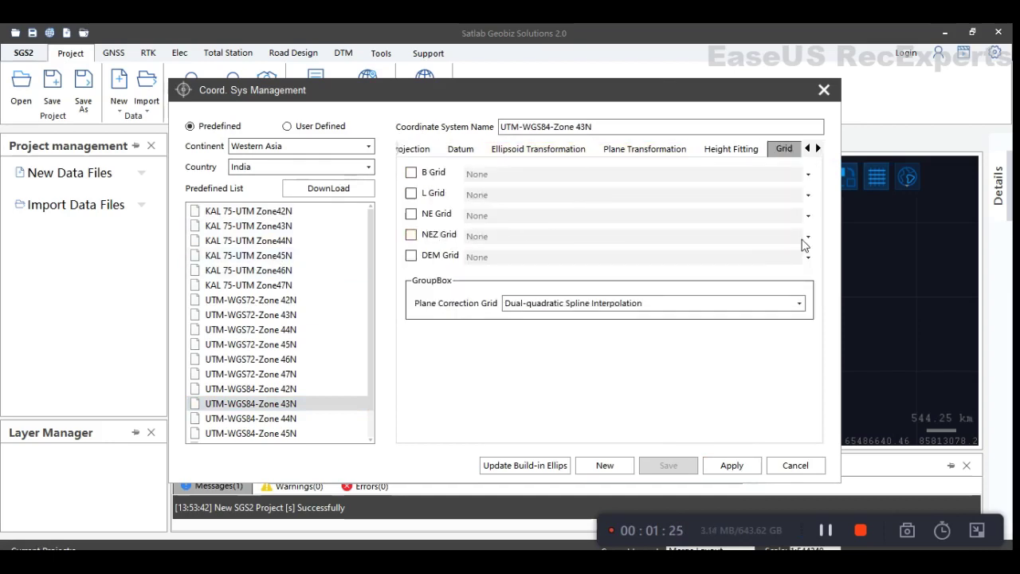
left_click(411, 256)
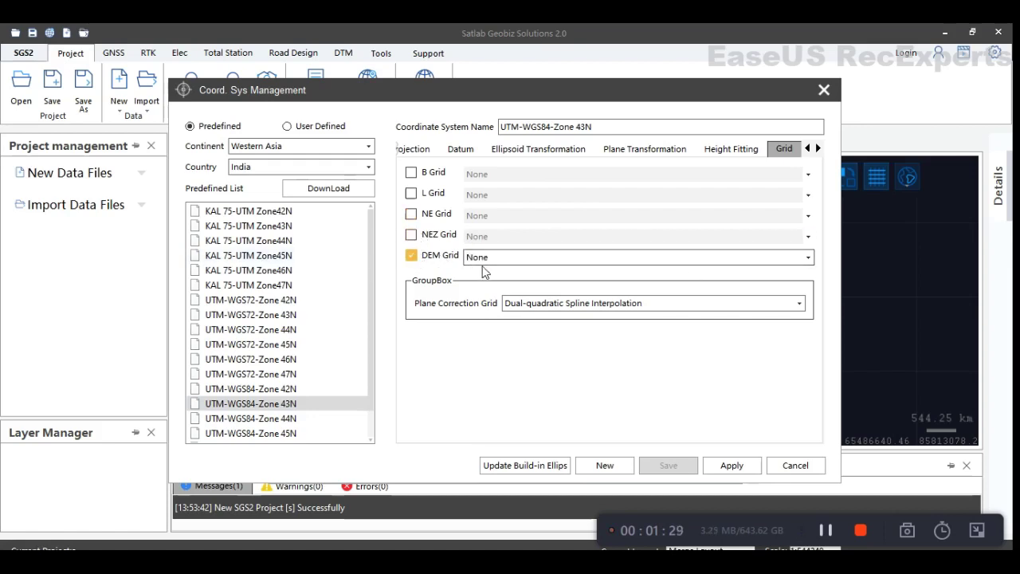
left_click(805, 259)
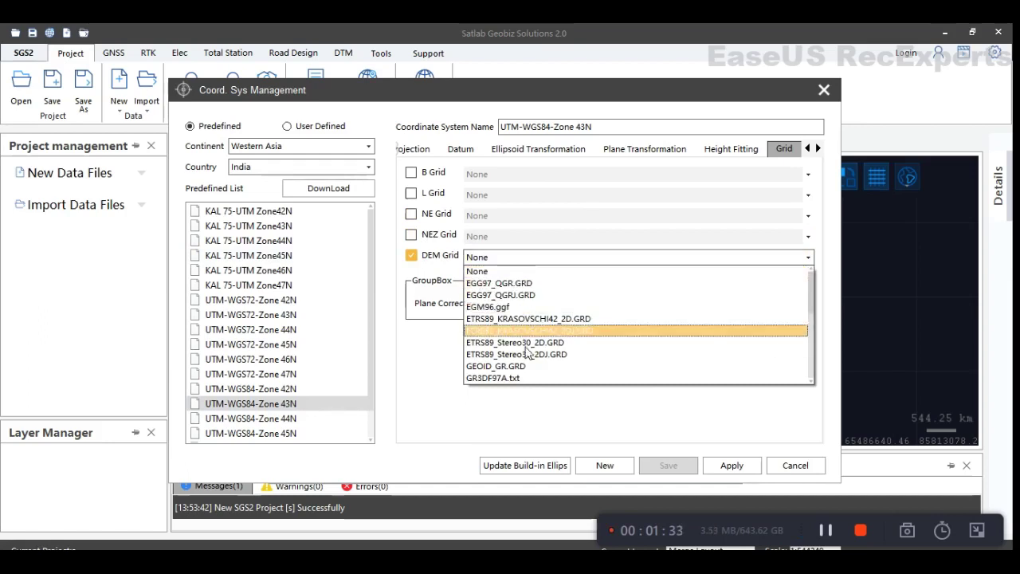
left_click(496, 309)
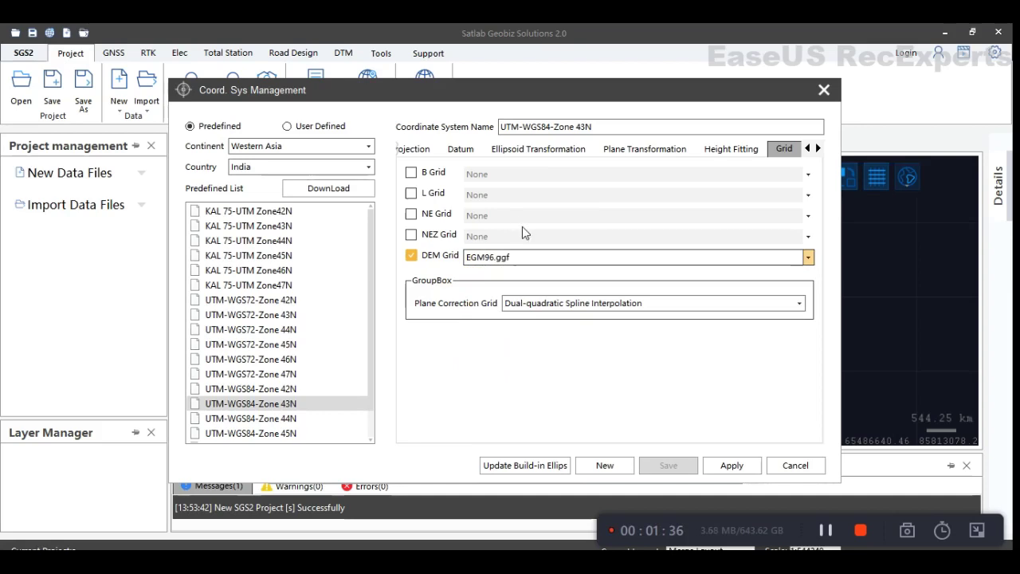
left_click(731, 466)
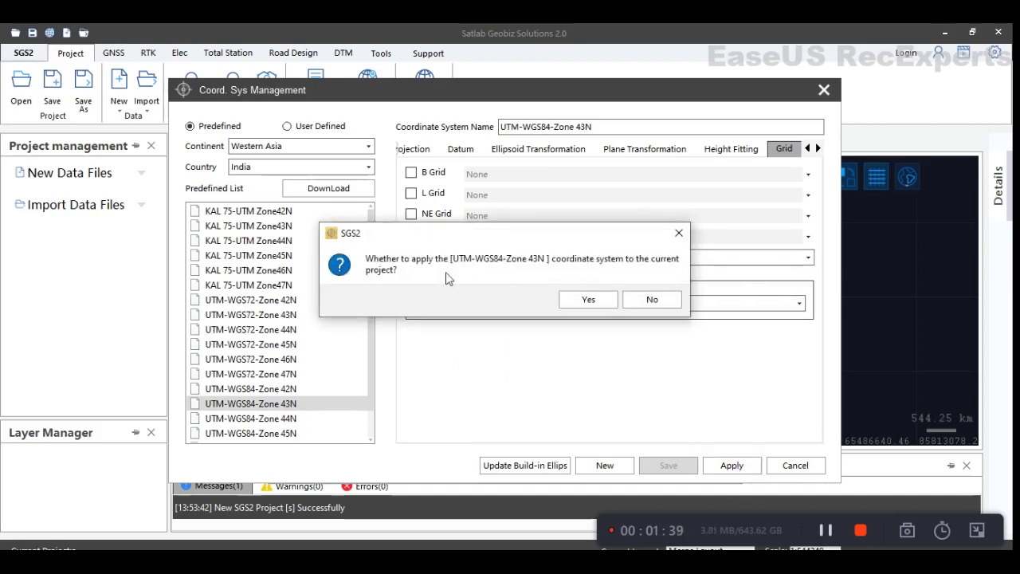
left_click(587, 299)
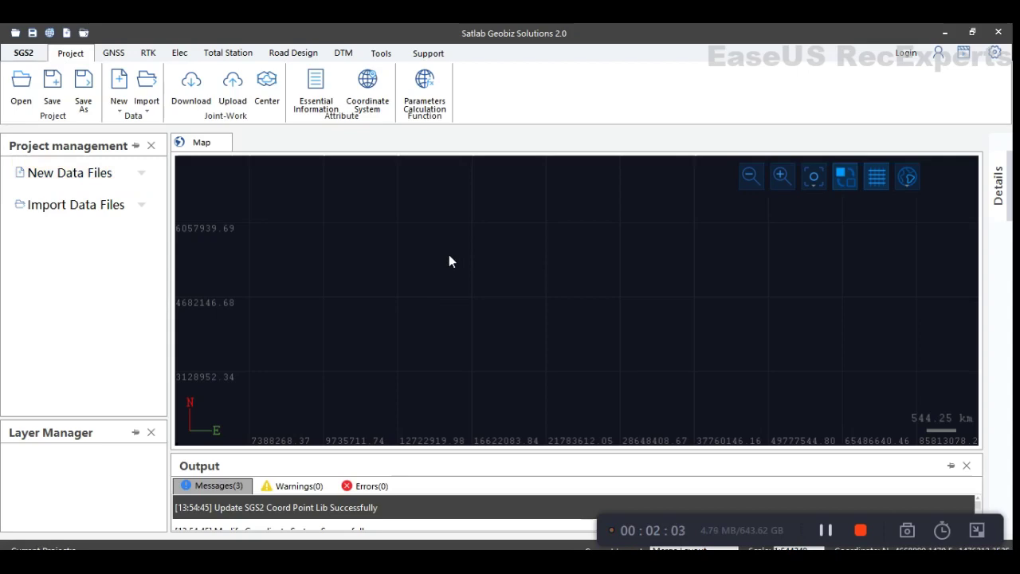
Import the raw GNSS observation file _3732001 from the Gnss Format folder.
left_click(120, 204)
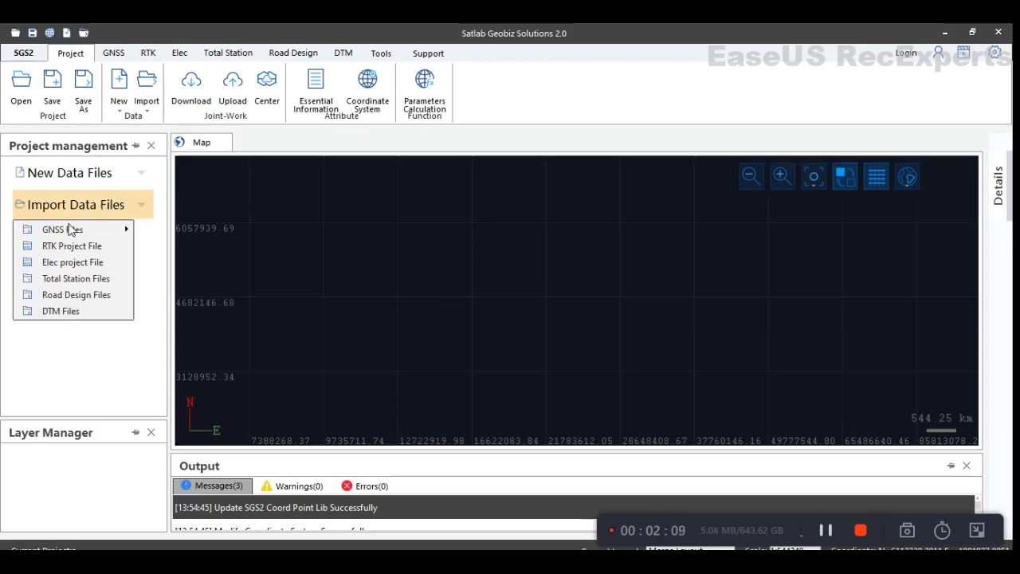
mouse_move(79, 230)
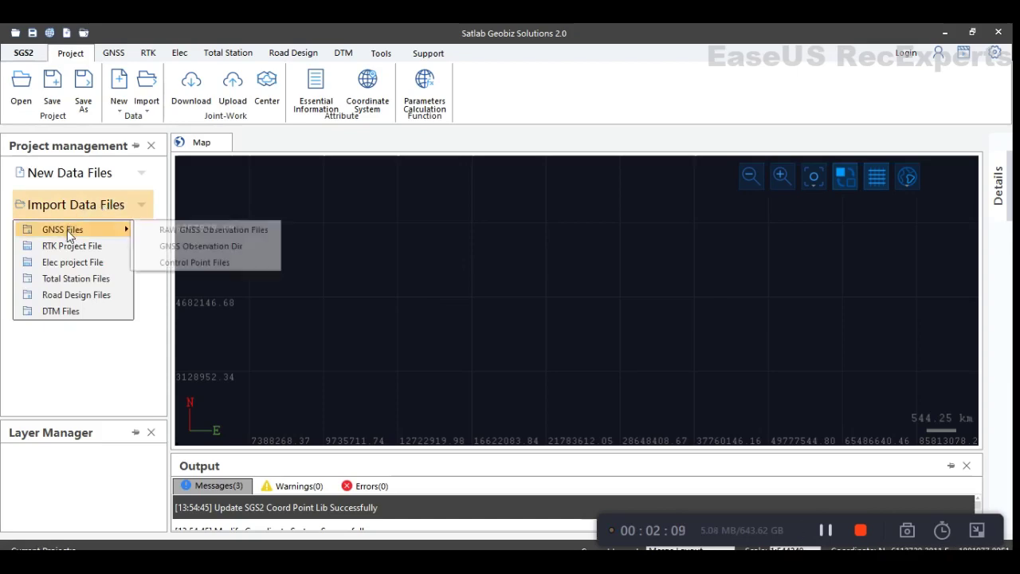
left_click(197, 229)
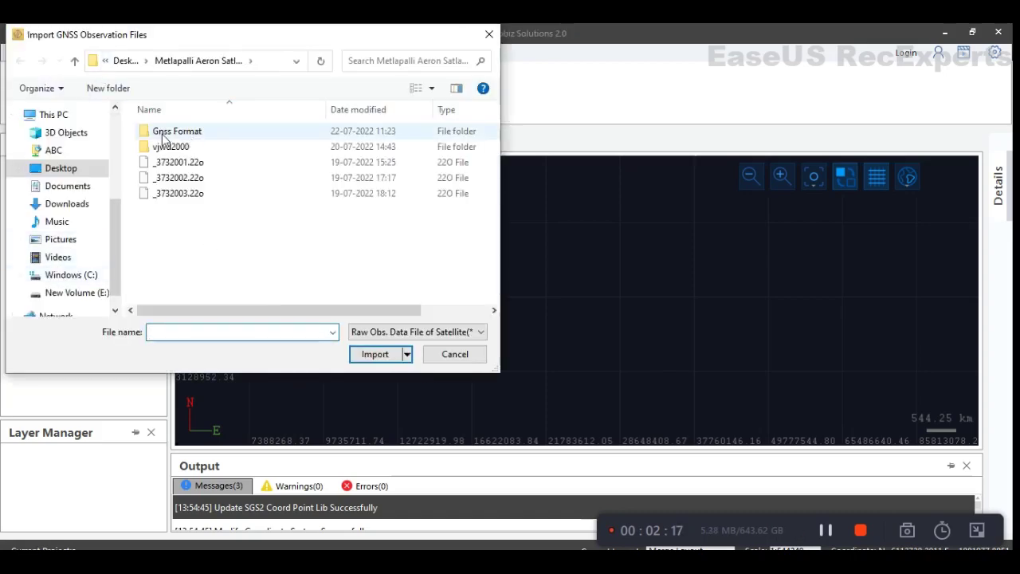
double_click(224, 136)
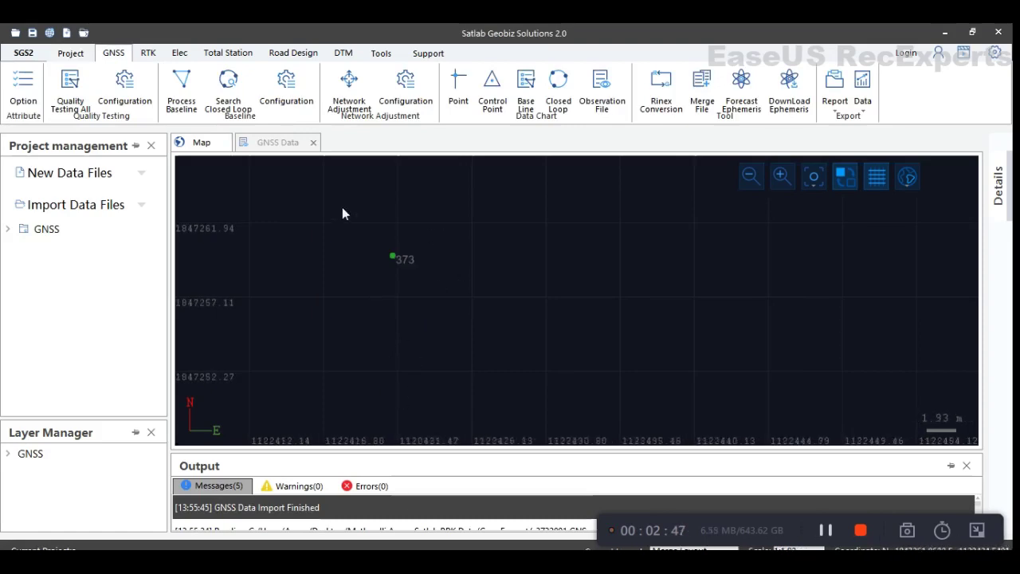
Import the raw GNSS observation file vjwd2000.22o from the vjwd2000 folder.
left_click(117, 206)
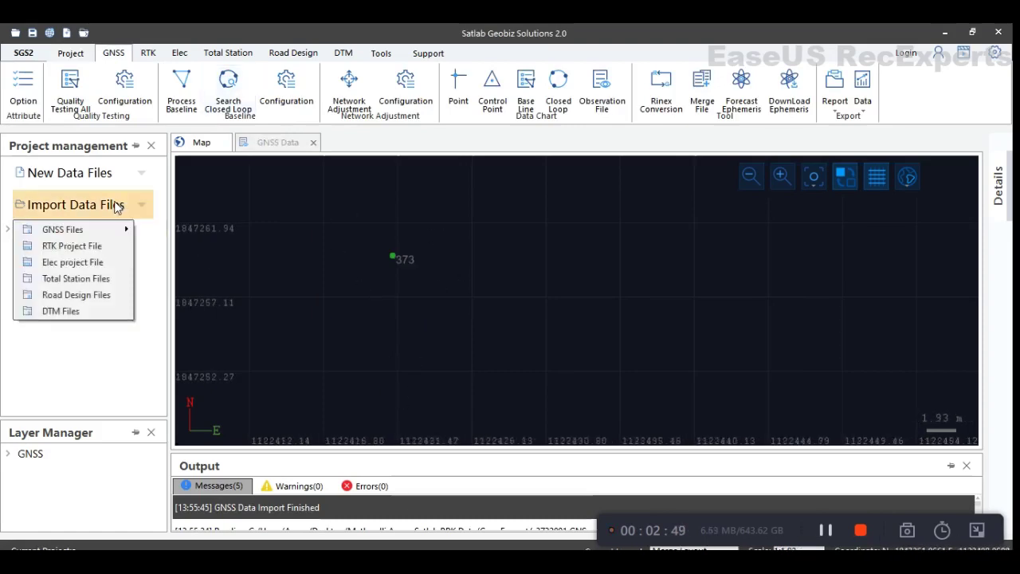
mouse_move(114, 236)
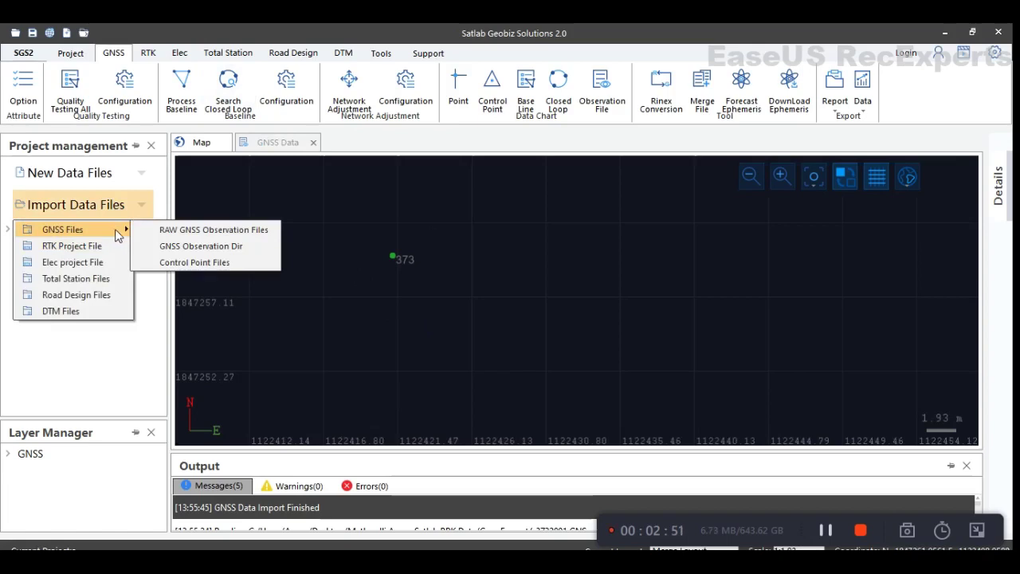
left_click(175, 231)
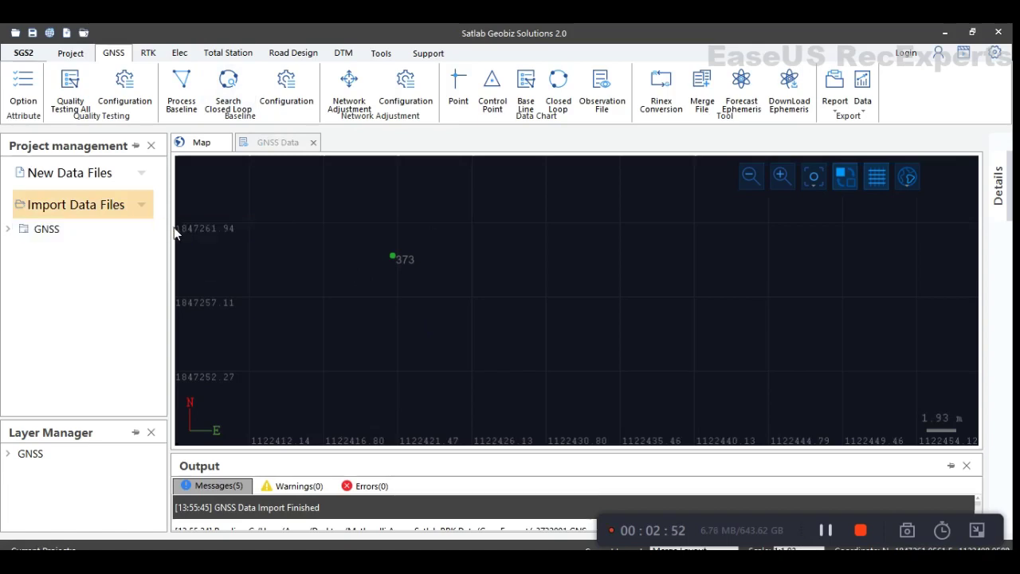
left_click(171, 66)
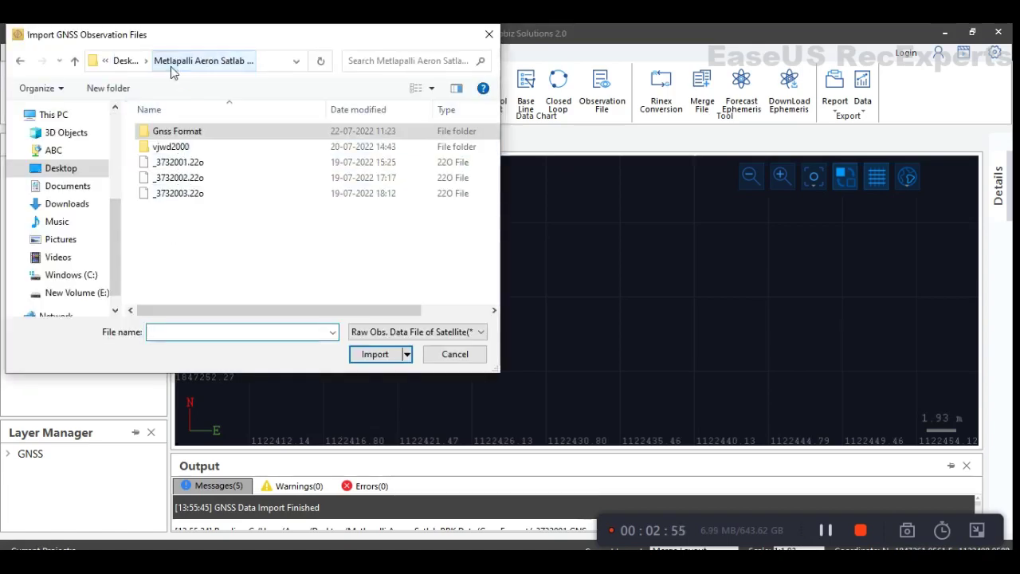
double_click(159, 146)
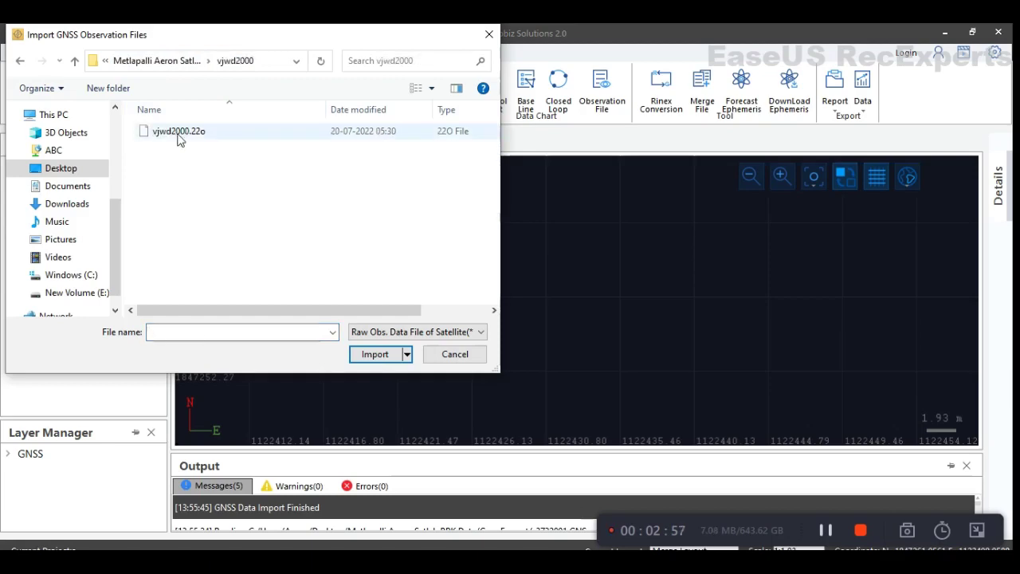
left_click(179, 133)
left_click(367, 361)
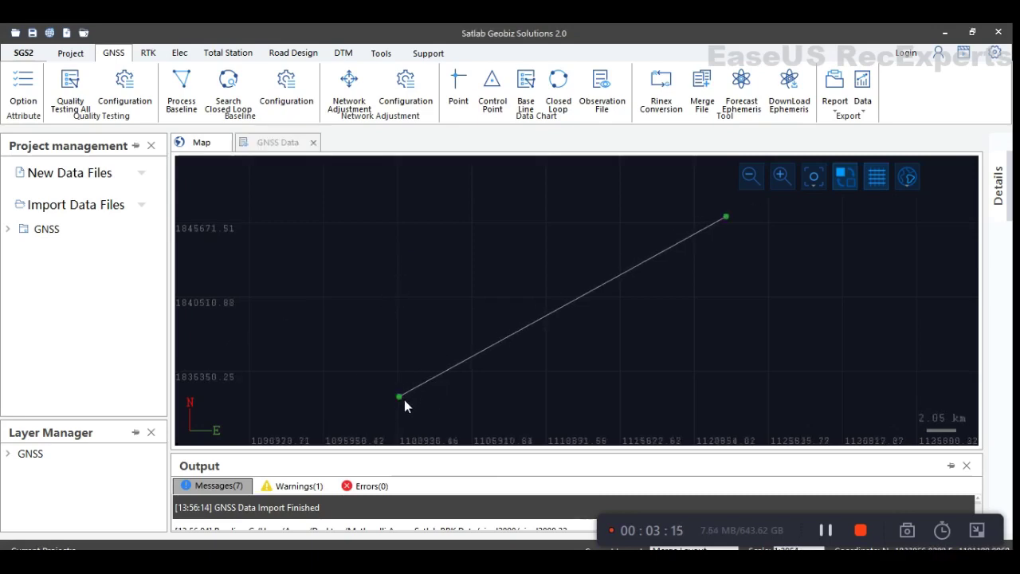
Open the table of the project's GNSS observation files.
scroll(729, 212, "up", 3)
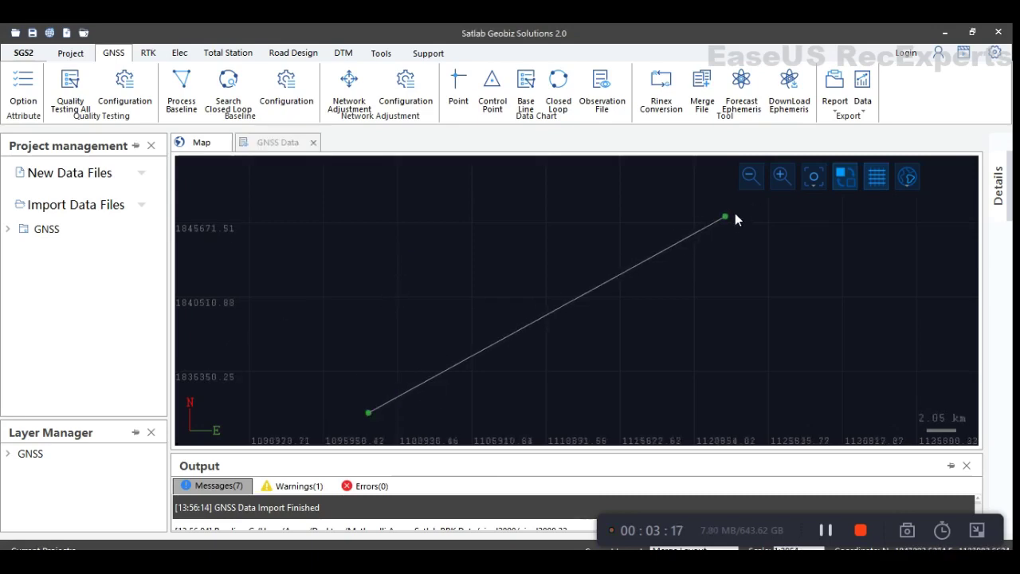
scroll(721, 222, "down", 1)
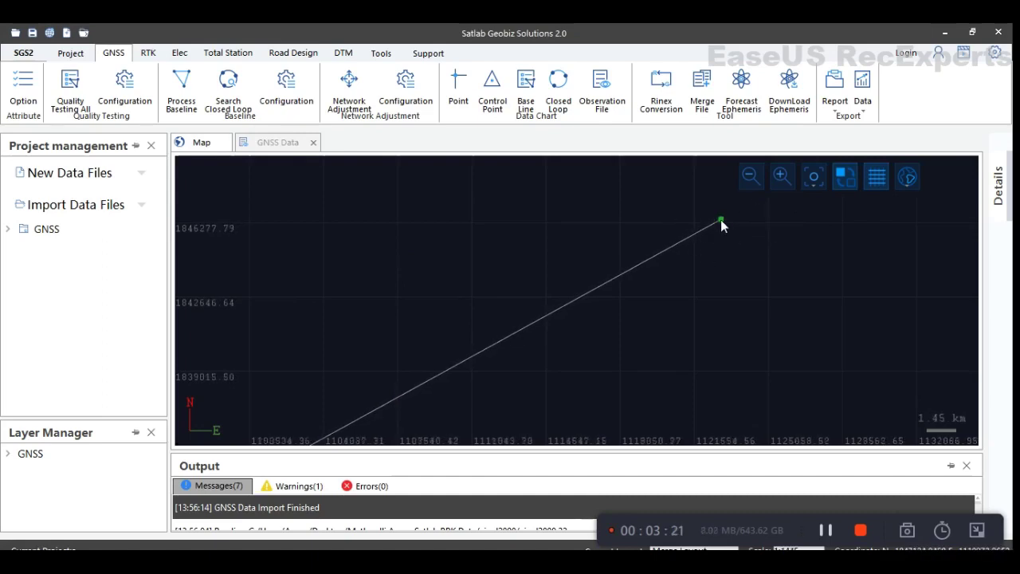
scroll(661, 244, "down", 2)
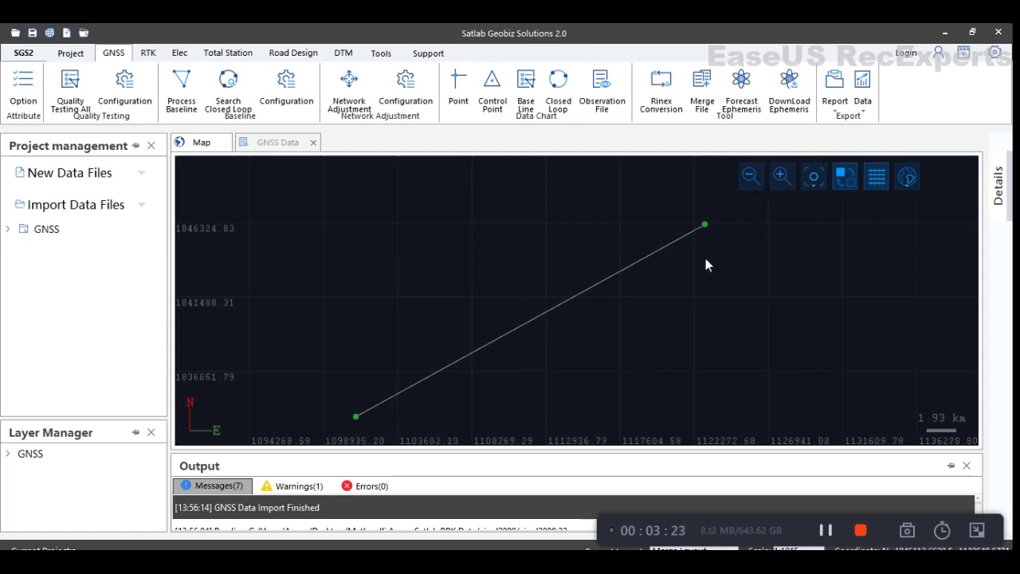
left_click(6, 230)
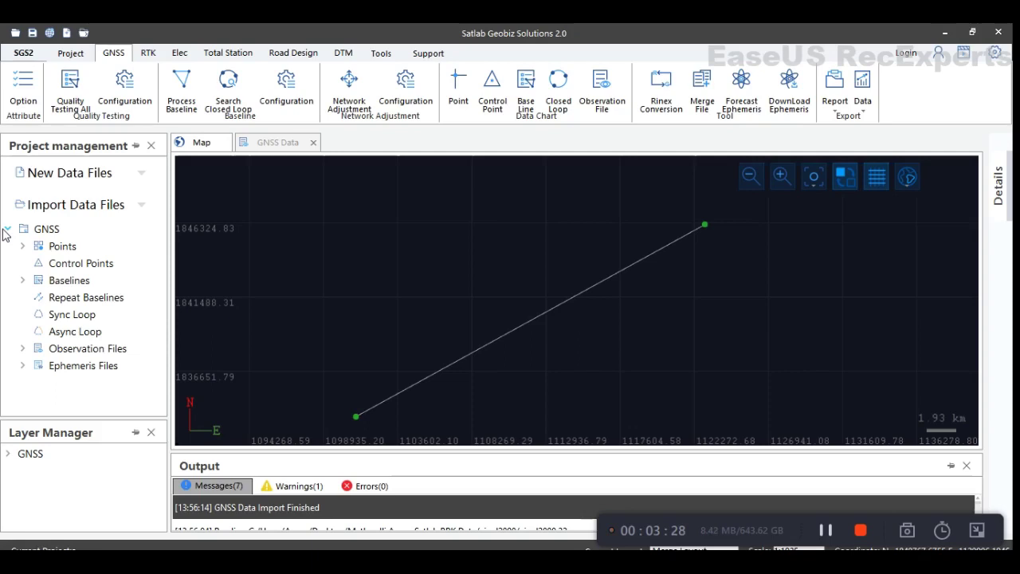
double_click(87, 351)
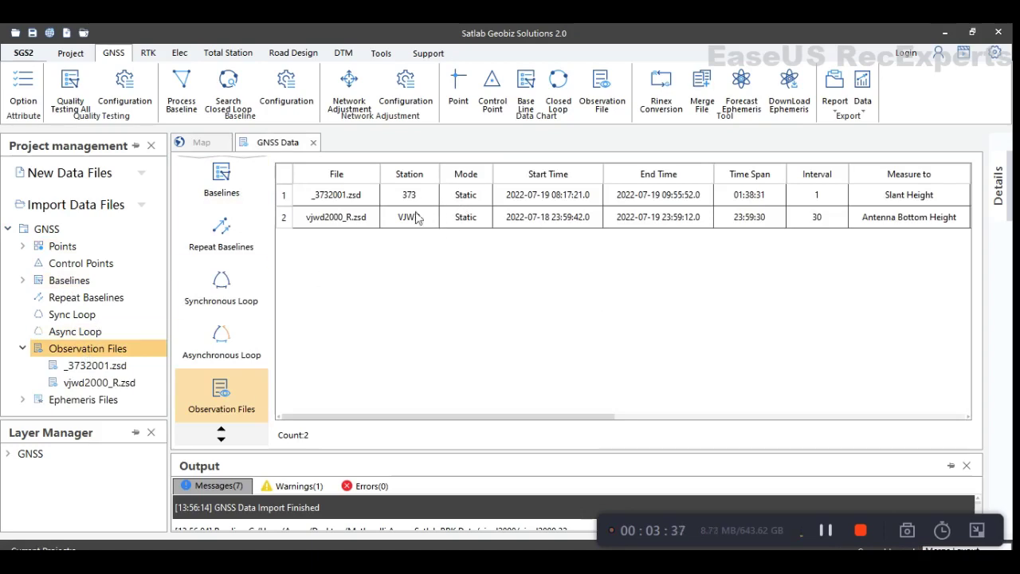
right_click(465, 223)
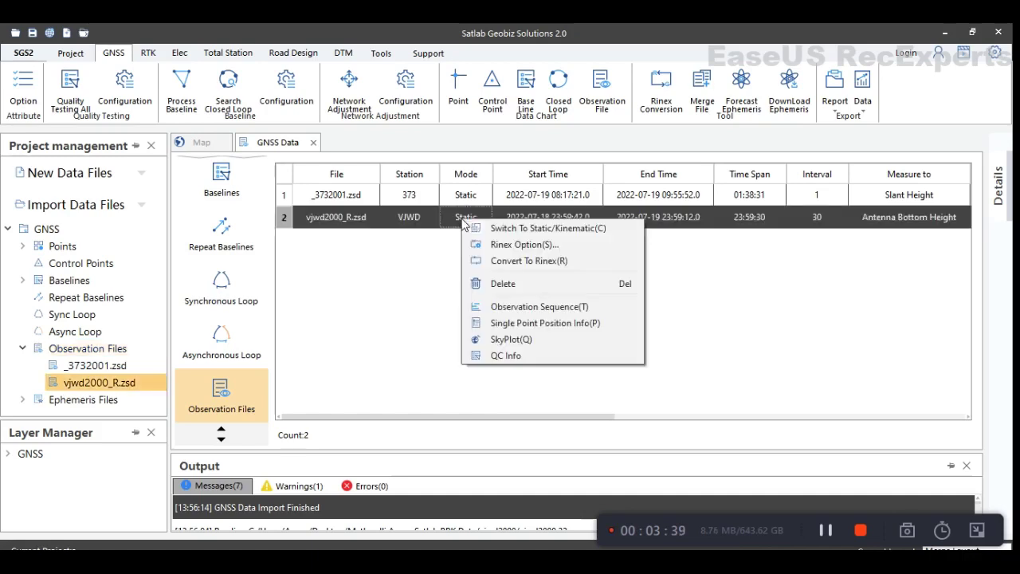
left_click(527, 231)
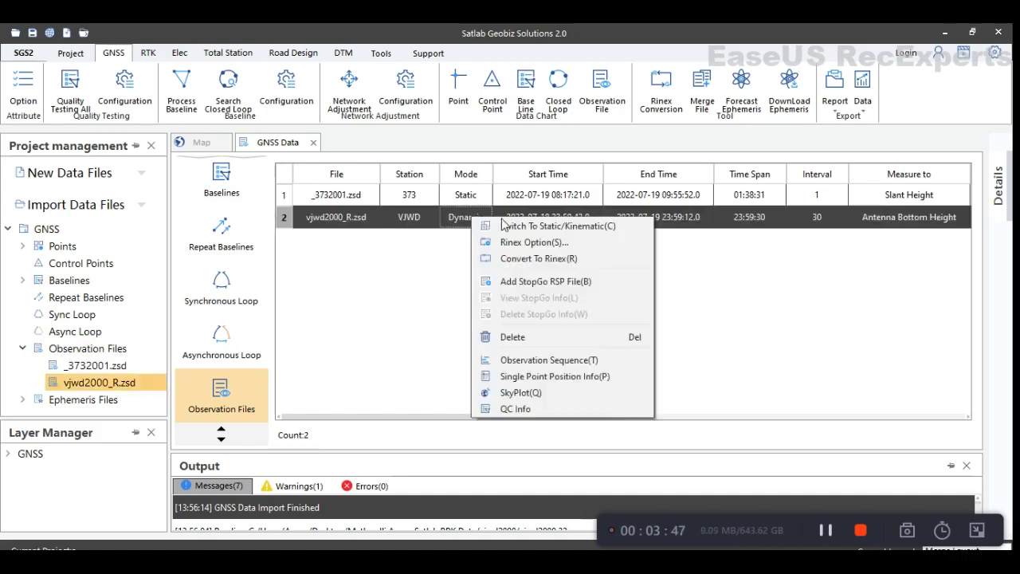
left_click(501, 225)
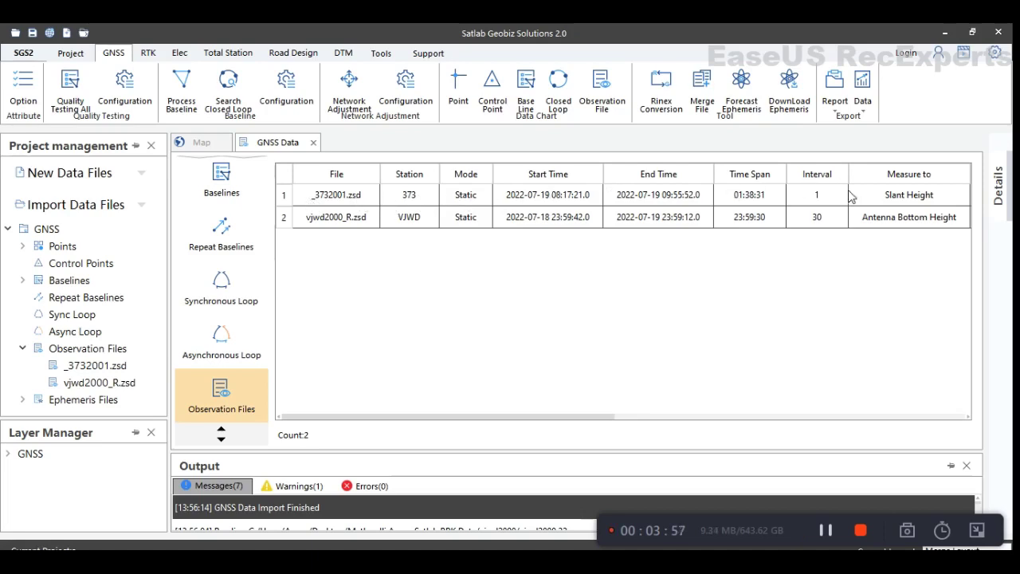
Switch the _3732001.zsd observation file to kinematic mode and add the stop-and-go file _3732001.RSP from the Metlapalli Aeron Satlab PPK Data folder to it.
right_click(465, 199)
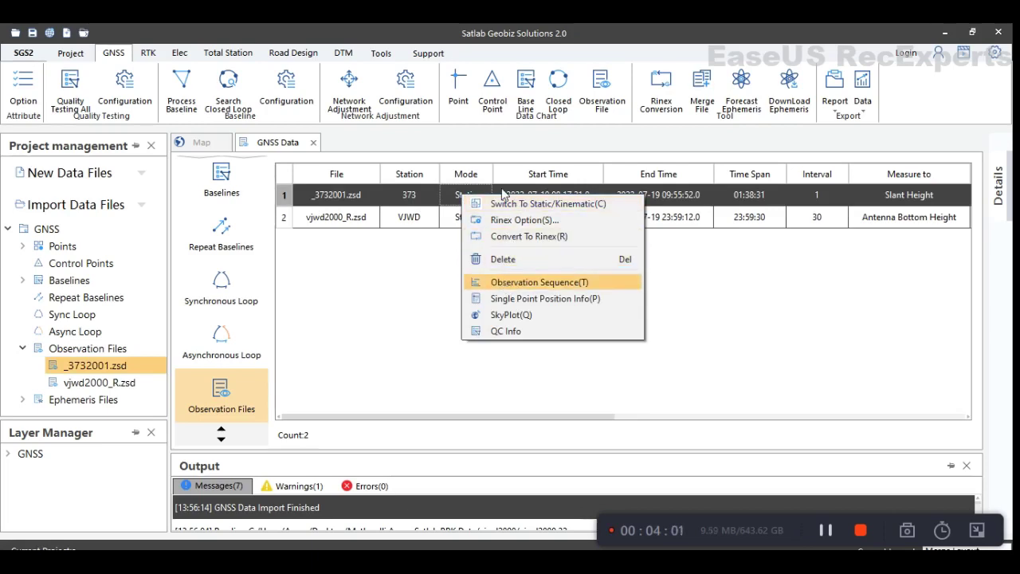
left_click(502, 205)
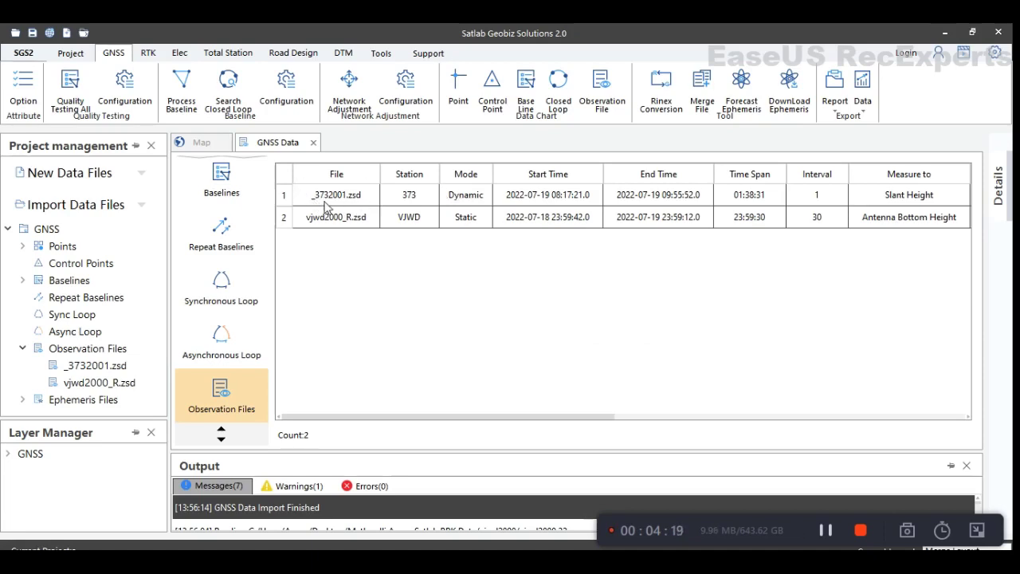
right_click(460, 198)
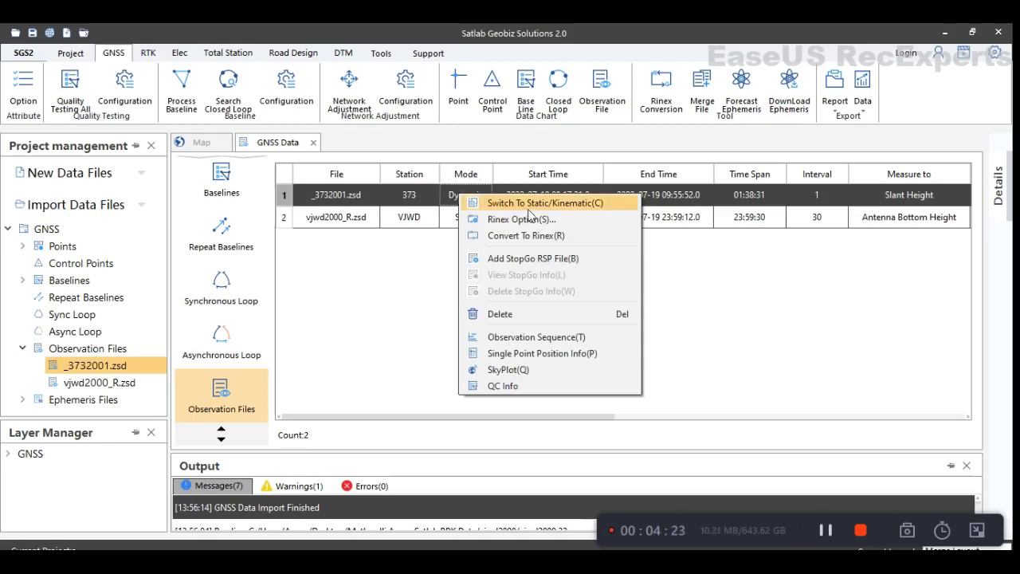
left_click(574, 265)
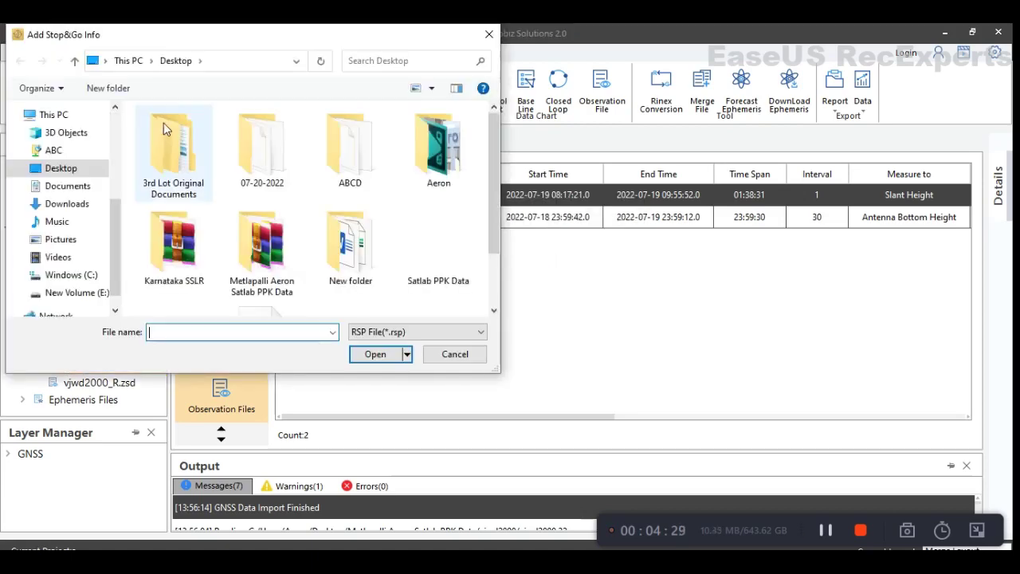
double_click(264, 278)
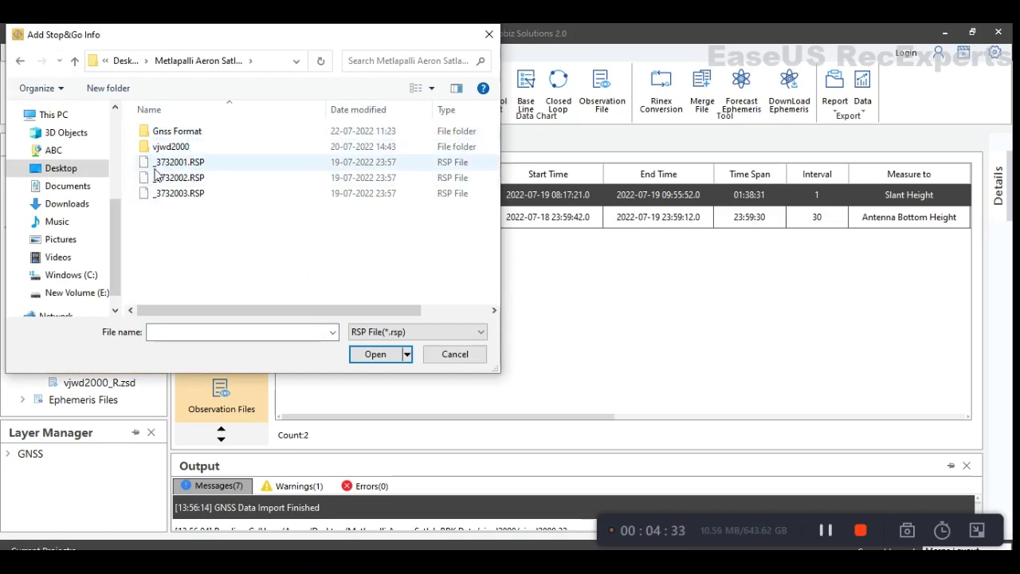
left_click(188, 165)
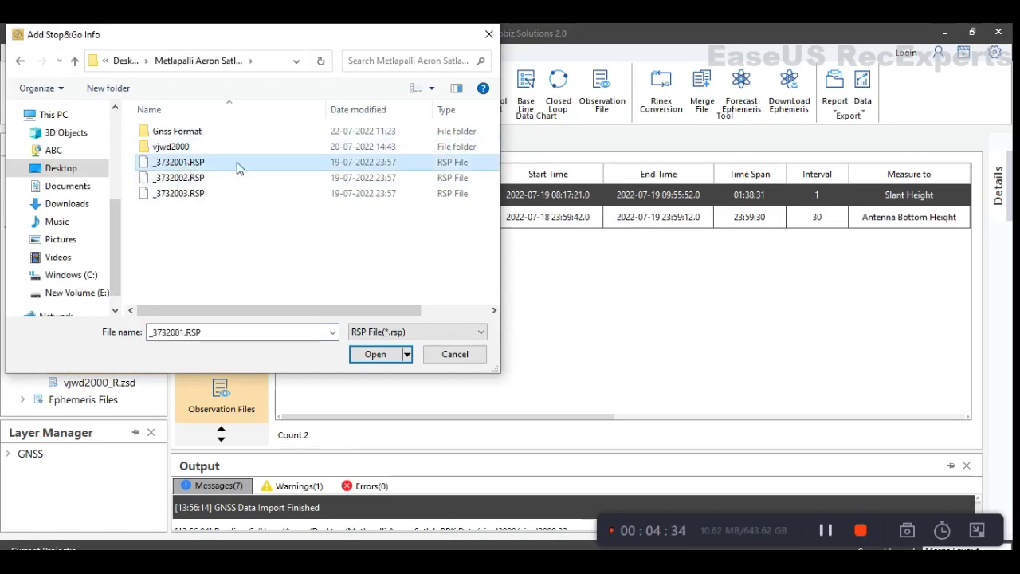
left_click(380, 355)
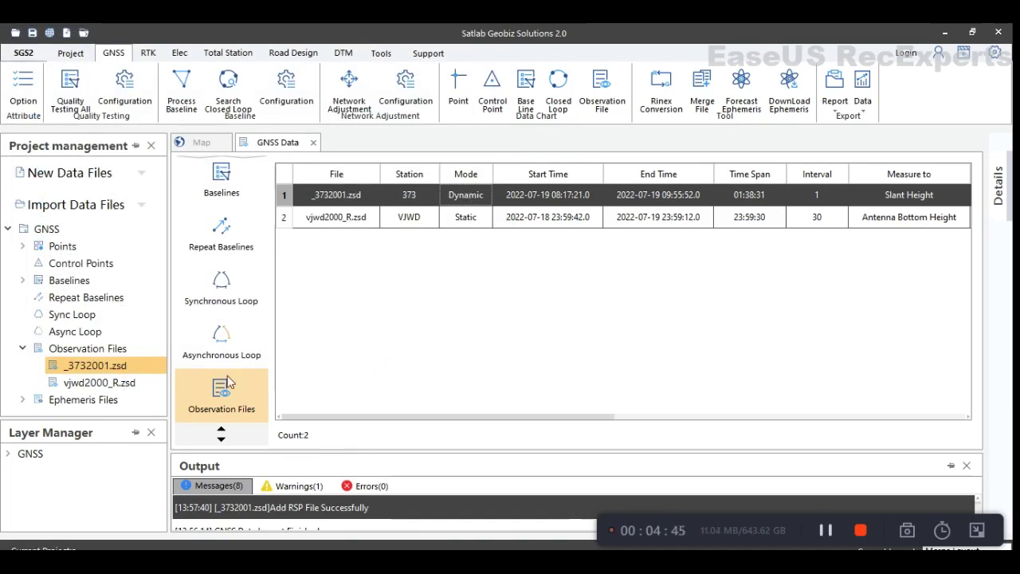
Open the project's points table and review the base station and stop-and-go points with their coordinates.
left_click(222, 431)
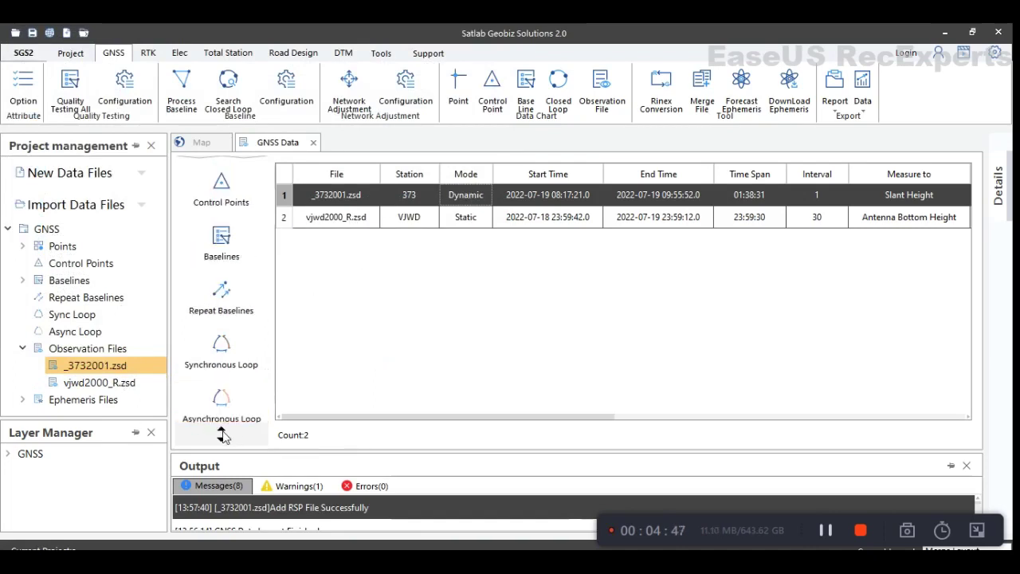
left_click(222, 431)
left_click(213, 199)
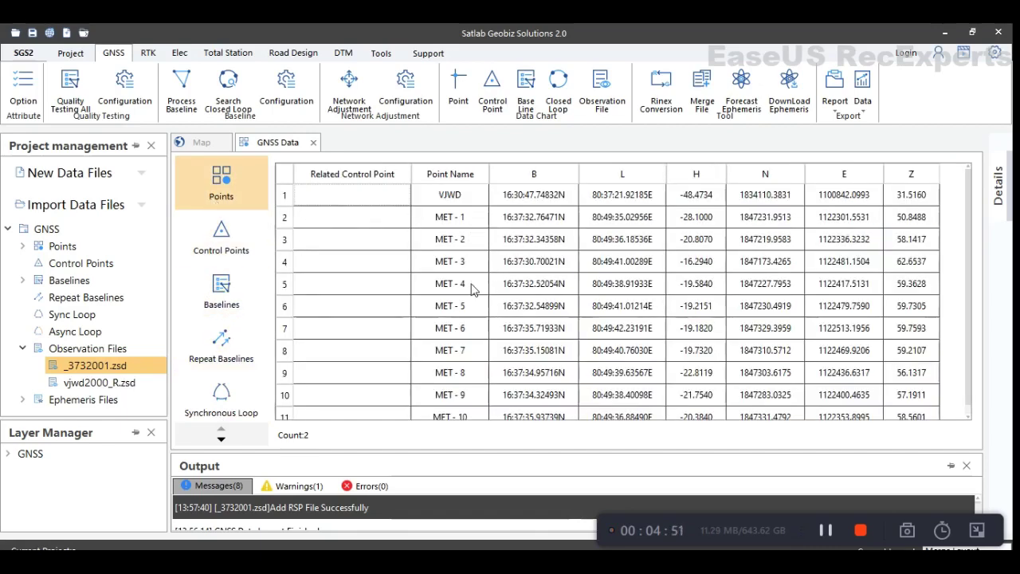
scroll(477, 349, "down", 1)
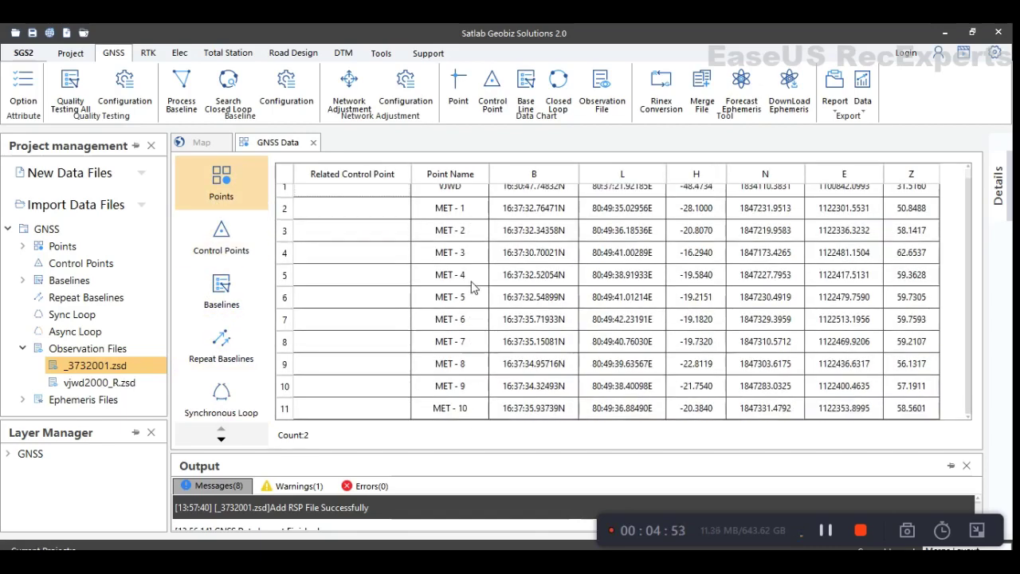
scroll(475, 289, "up", 1)
scroll(466, 279, "down", 1)
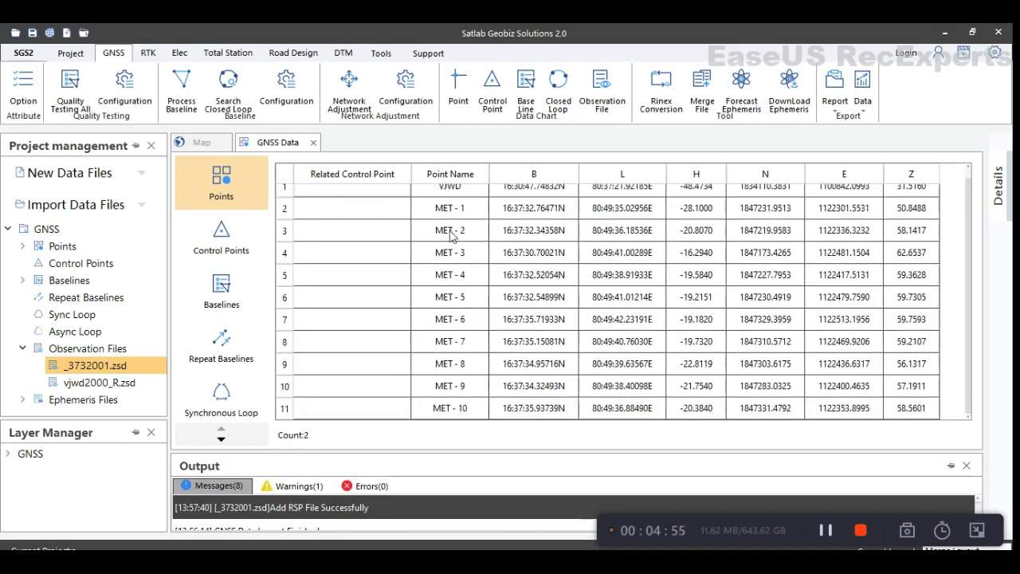
scroll(462, 322, "up", 1)
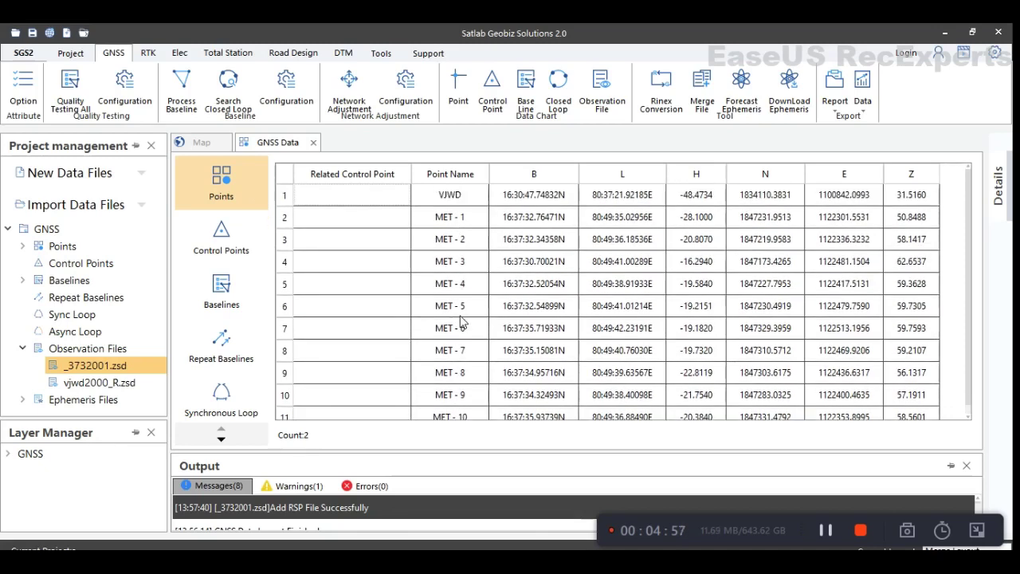
scroll(450, 312, "down", 1)
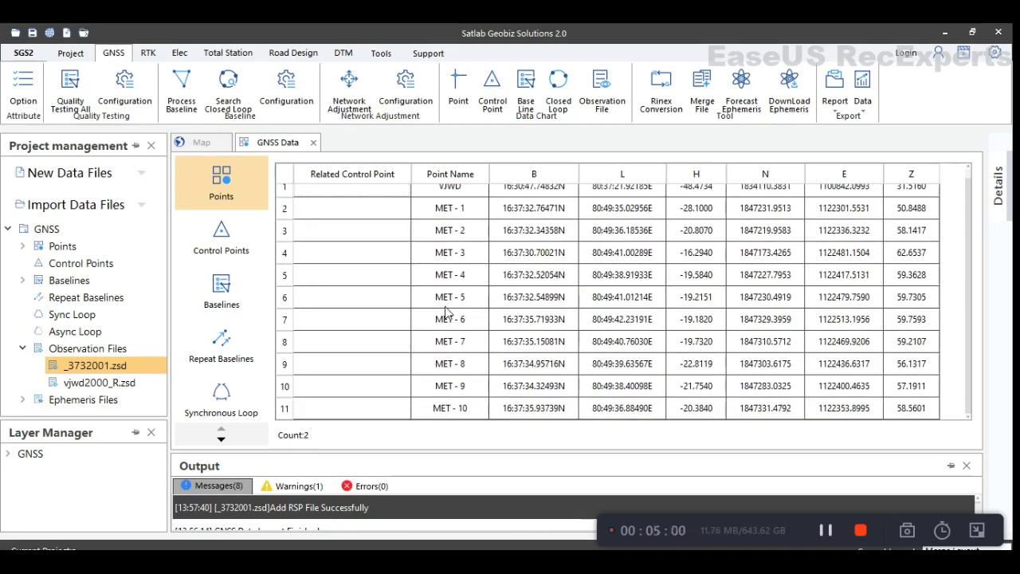
scroll(423, 243, "up", 1)
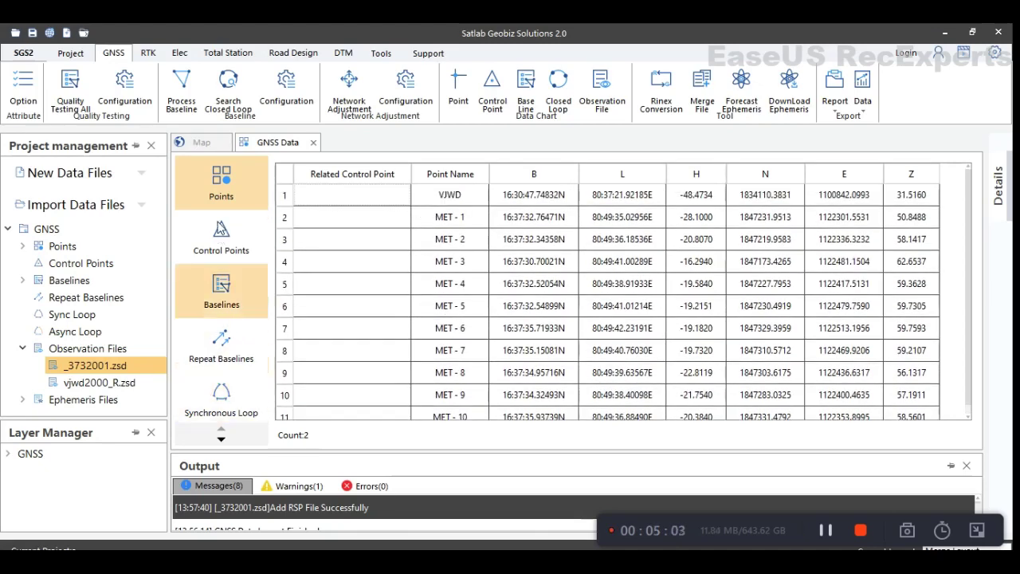
Convert the VJWD base station point to a control point and open the control points table.
right_click(353, 192)
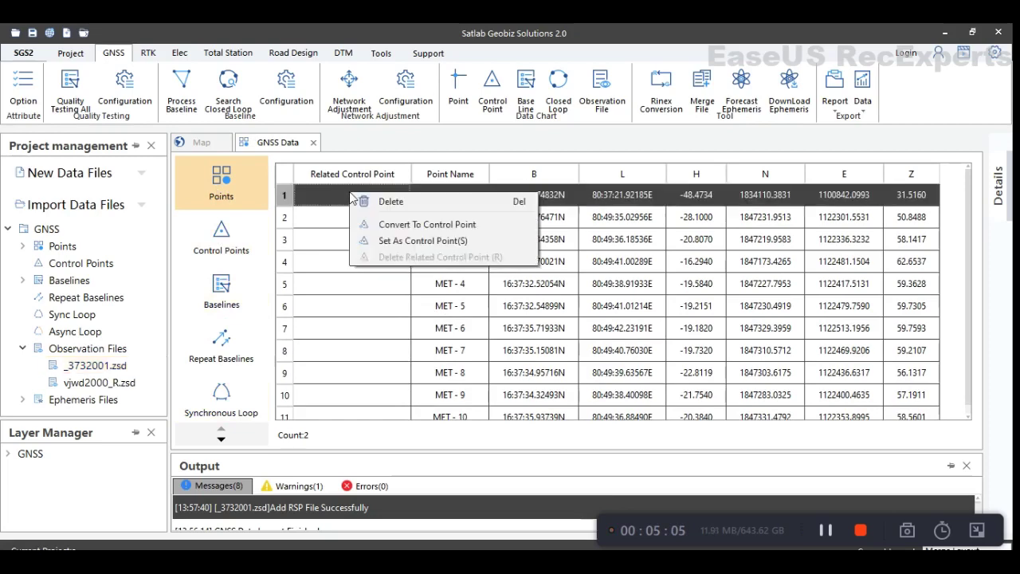
left_click(416, 221)
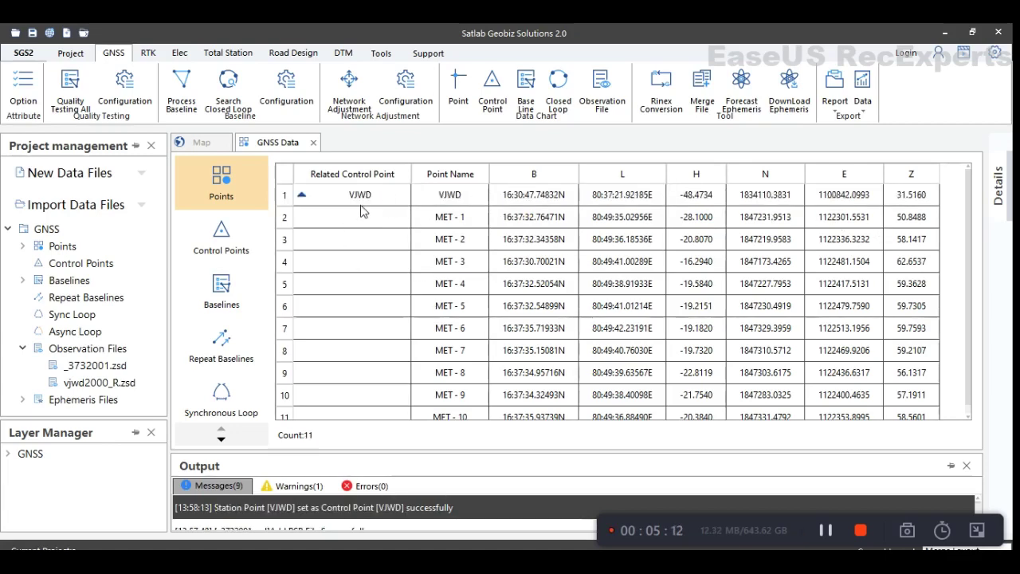
left_click(227, 245)
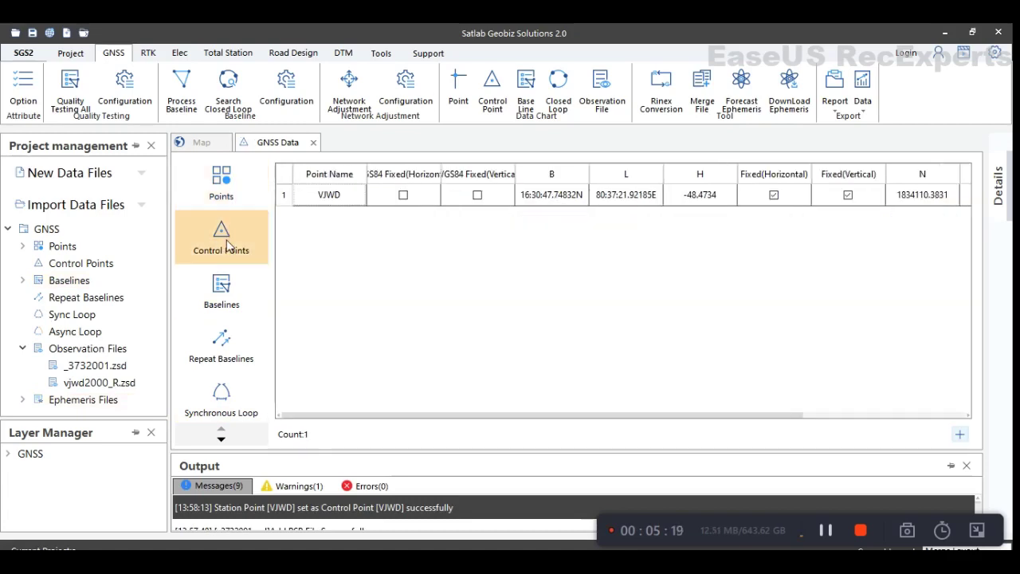
Fix control point VJWD in WGS84 using BLH coordinates with Horizontal+Vertical, disable Target Fixed, and apply the changes.
double_click(407, 199)
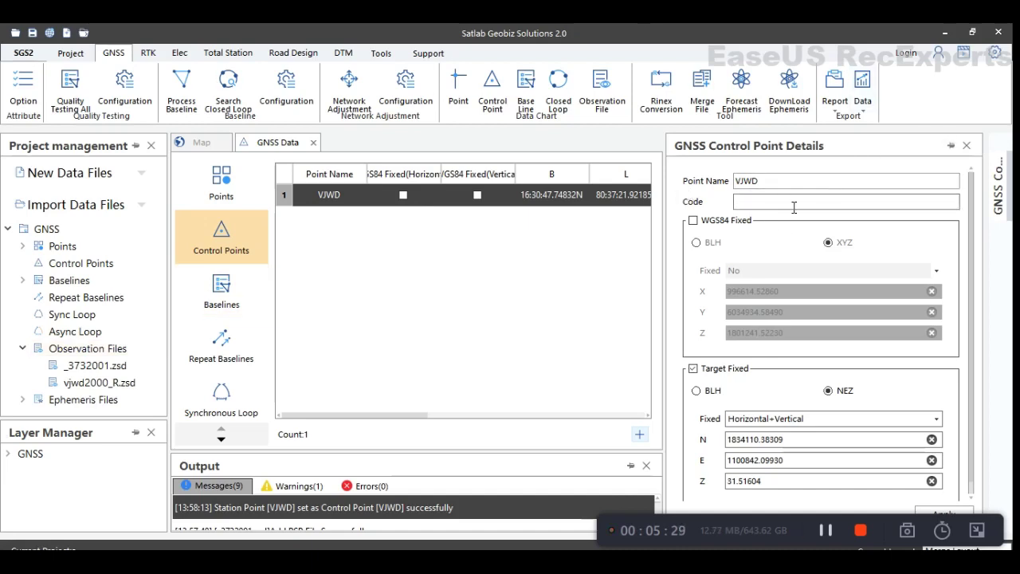
left_click(693, 221)
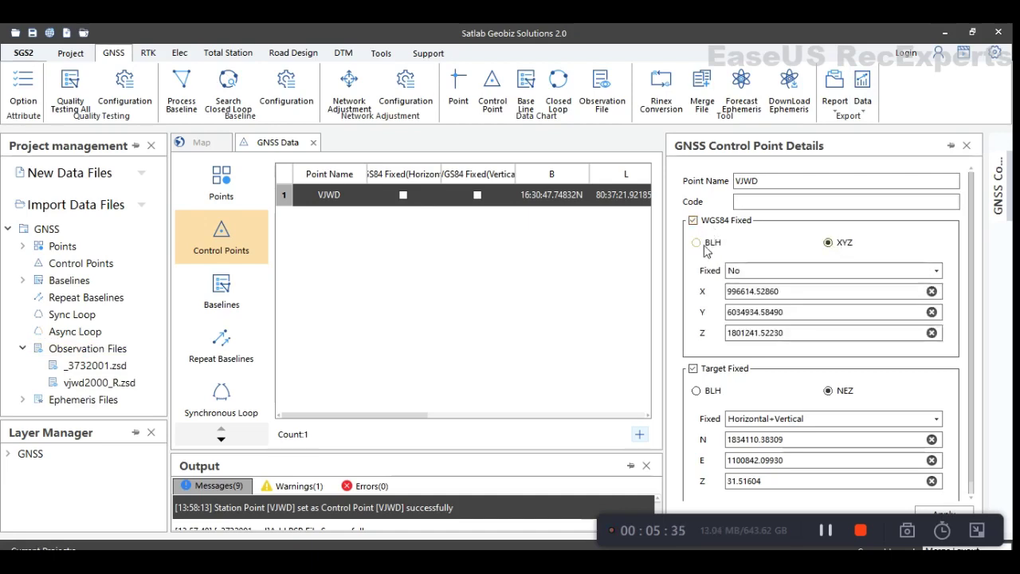
left_click(705, 243)
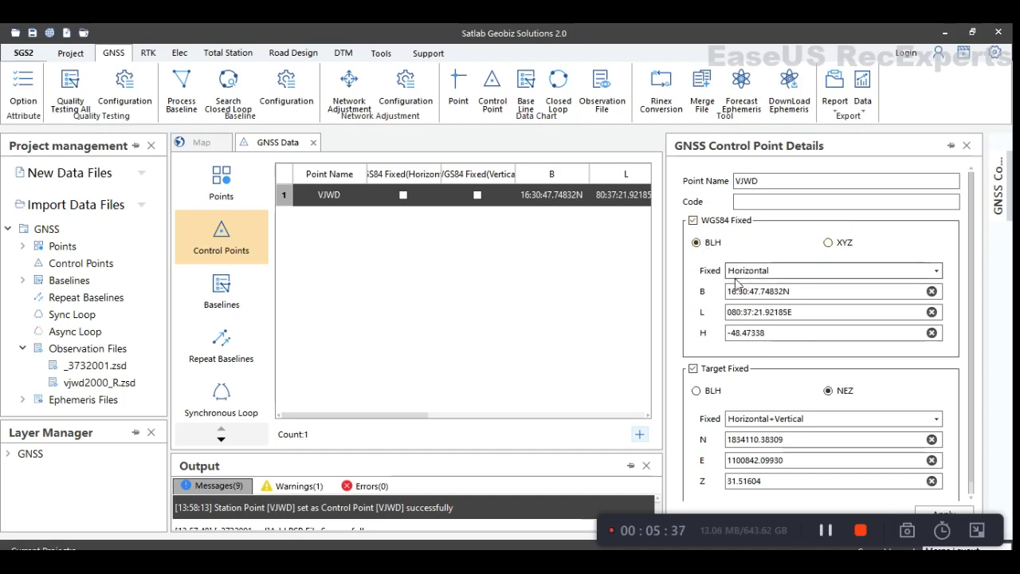
left_click(937, 273)
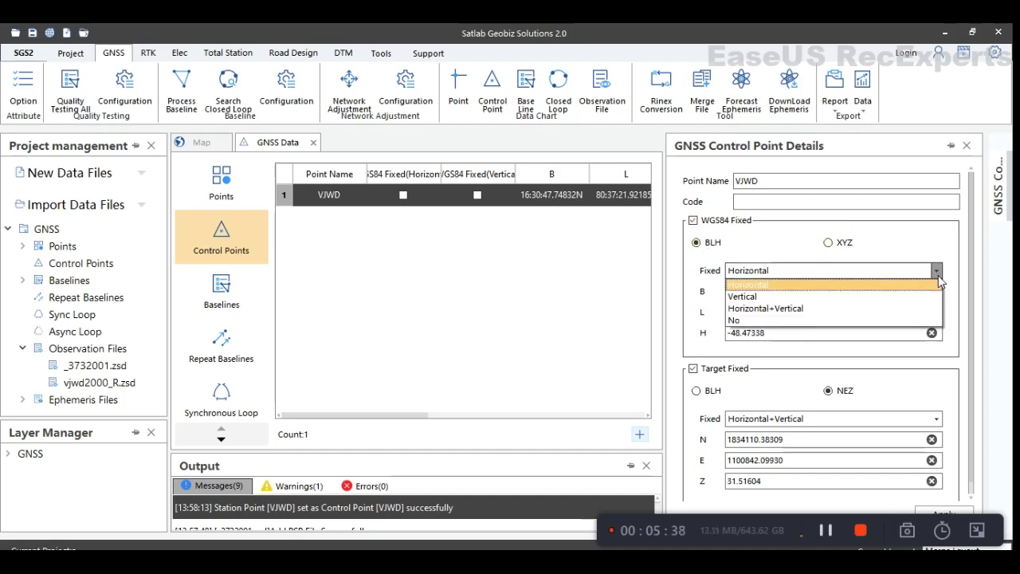
left_click(773, 310)
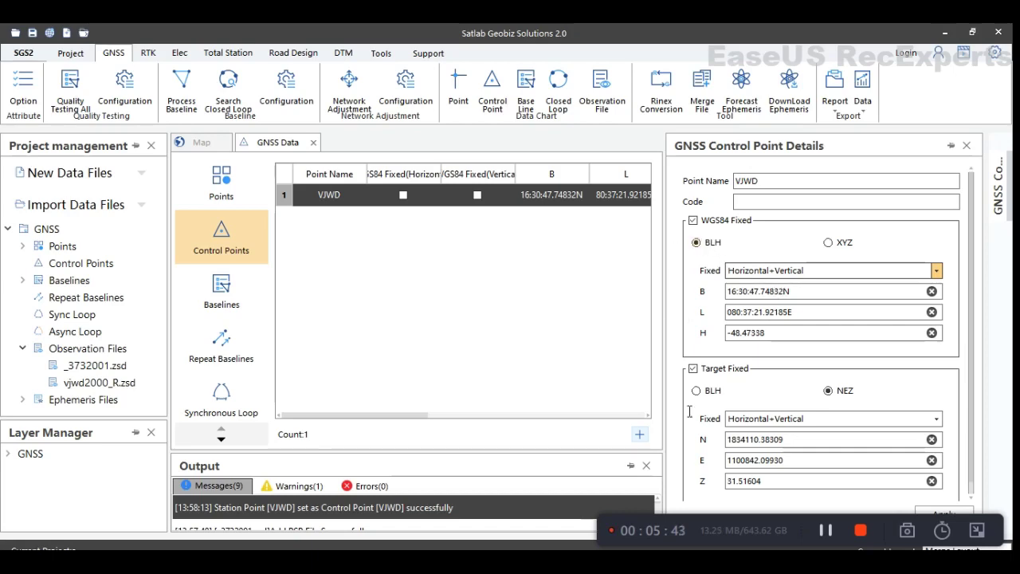
left_click(694, 369)
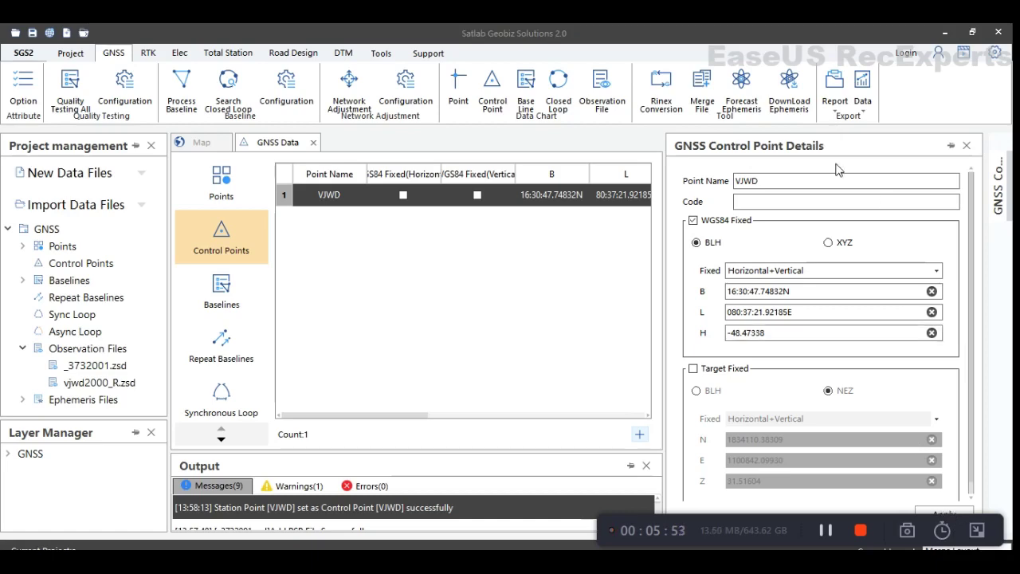
double_click(872, 155)
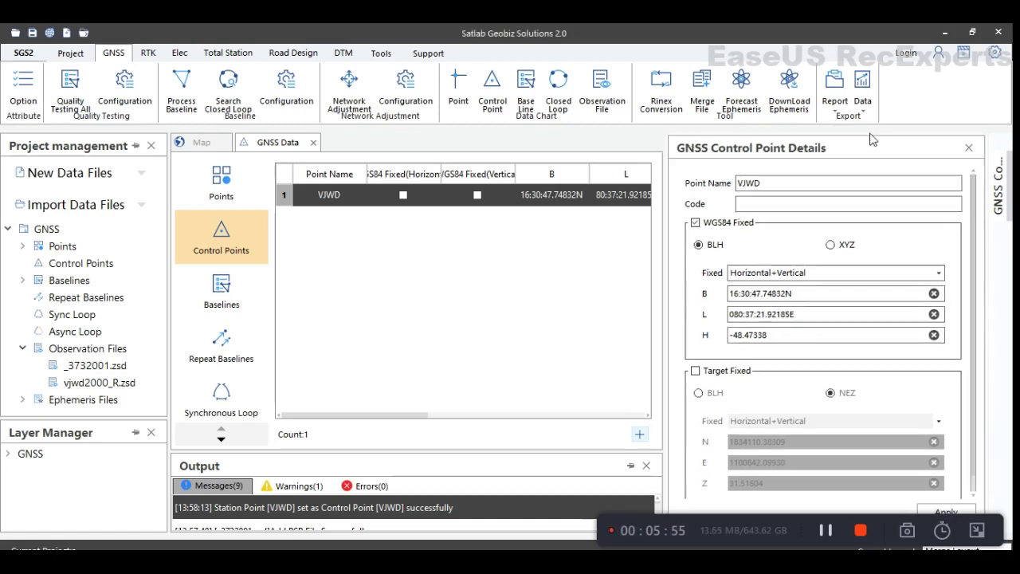
left_click(956, 501)
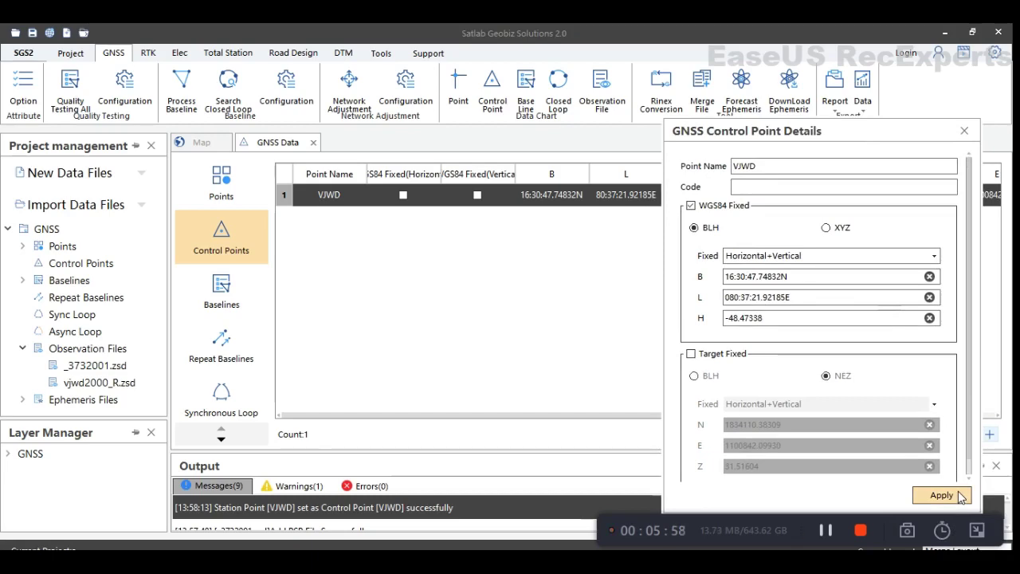
left_click(941, 498)
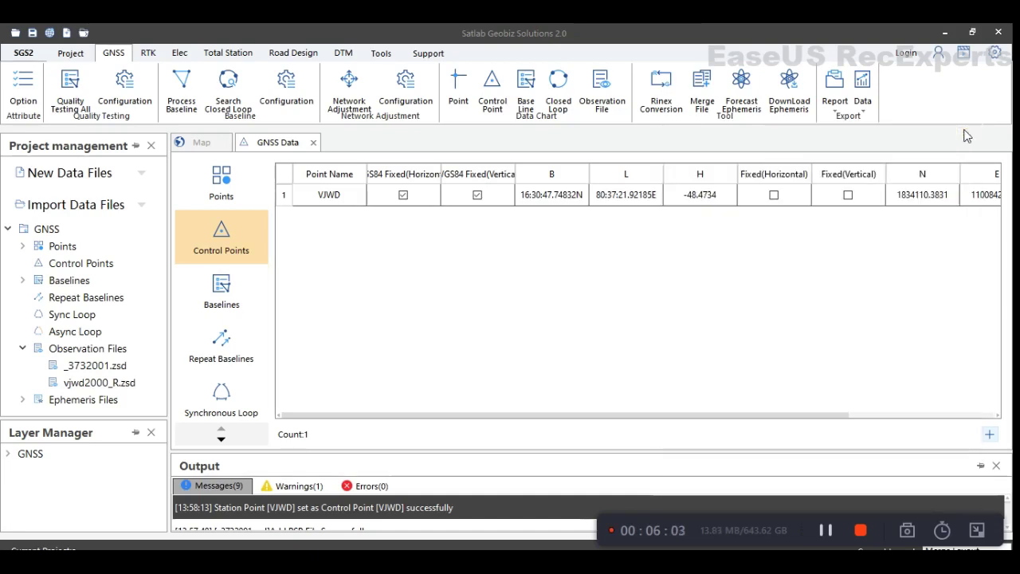
left_click(966, 132)
Set the dynamic baseline processing mode to StopGo, applied to All Selection, and process the vjwd2000_R-_3732001 baseline.
left_click(229, 305)
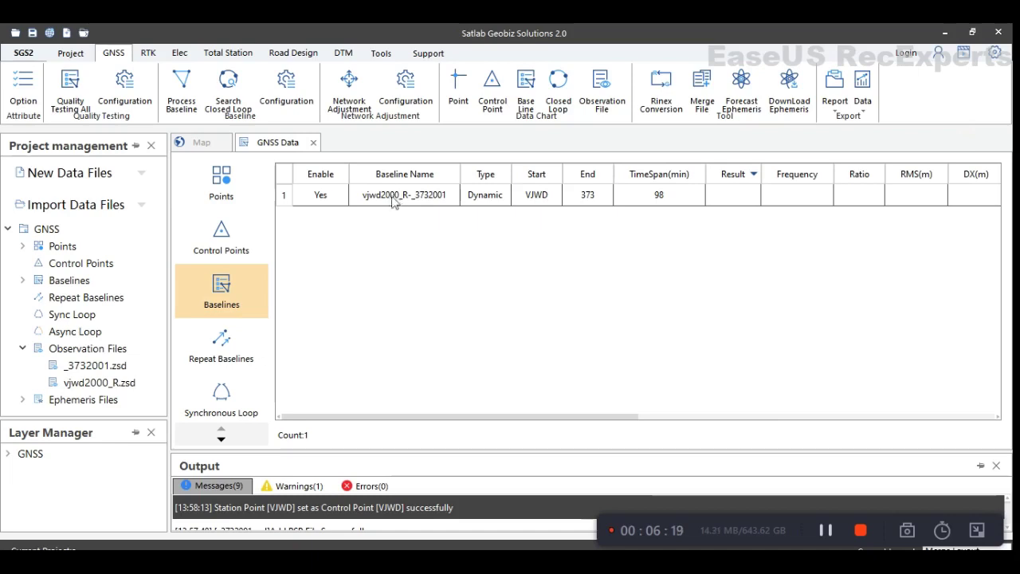
left_click(300, 91)
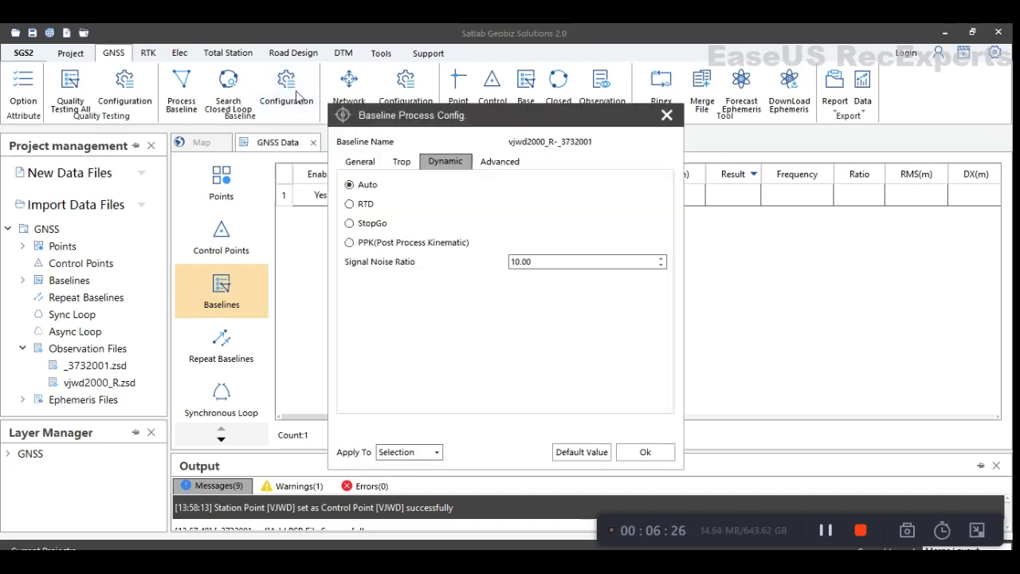
left_click(360, 162)
left_click(401, 162)
left_click(460, 163)
left_click(497, 162)
left_click(444, 163)
left_click(351, 224)
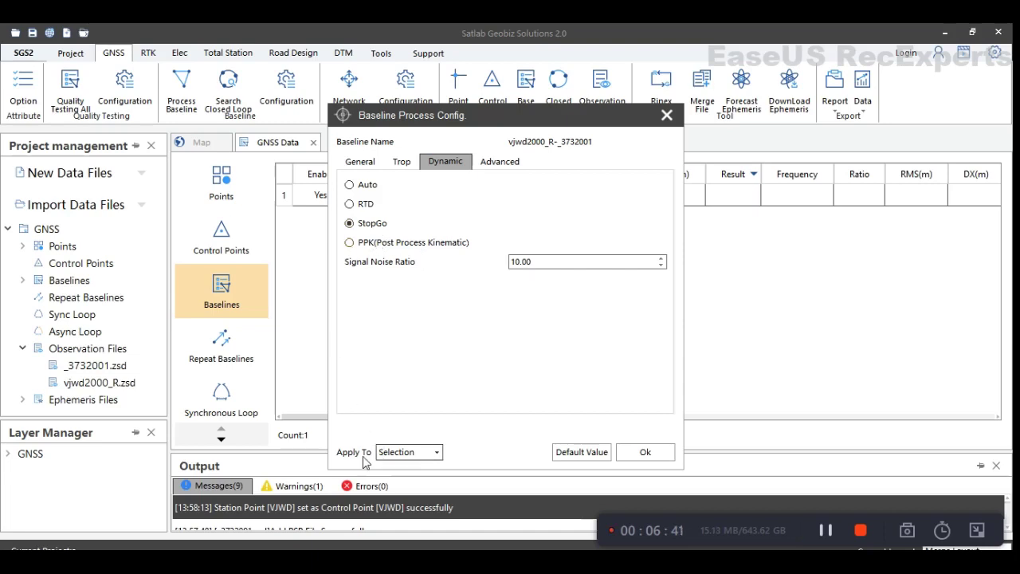
left_click(435, 452)
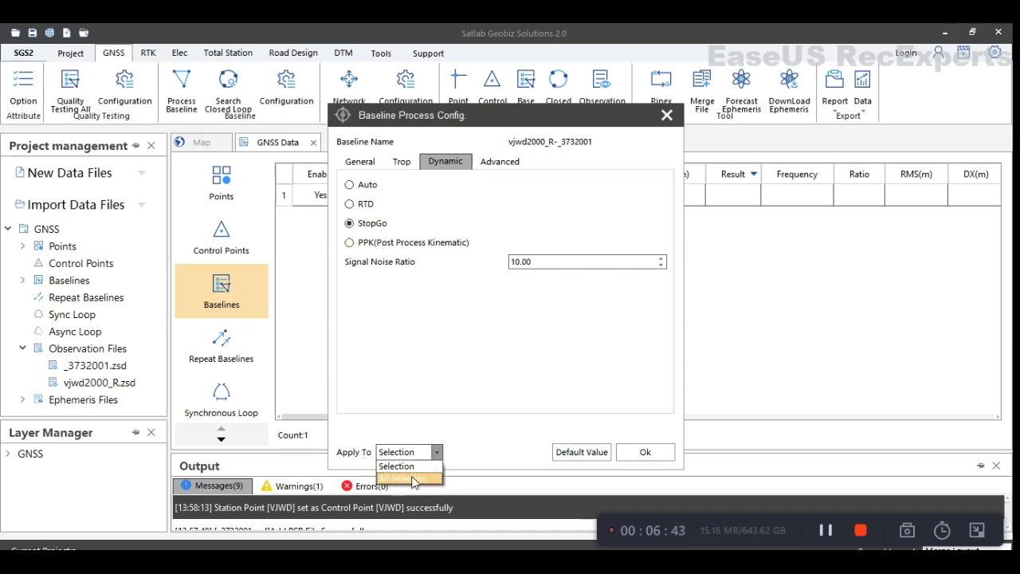
left_click(410, 478)
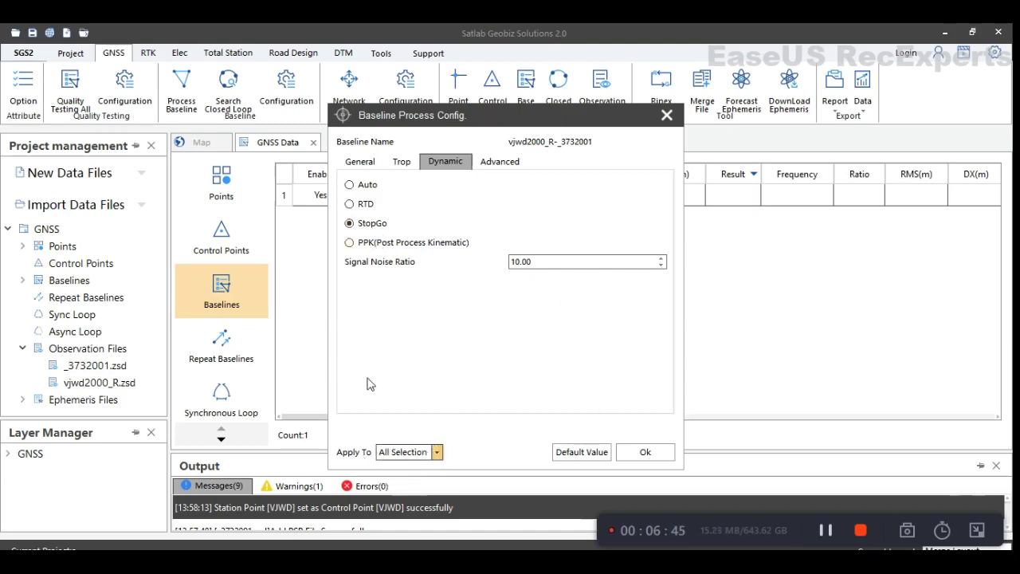
left_click(644, 452)
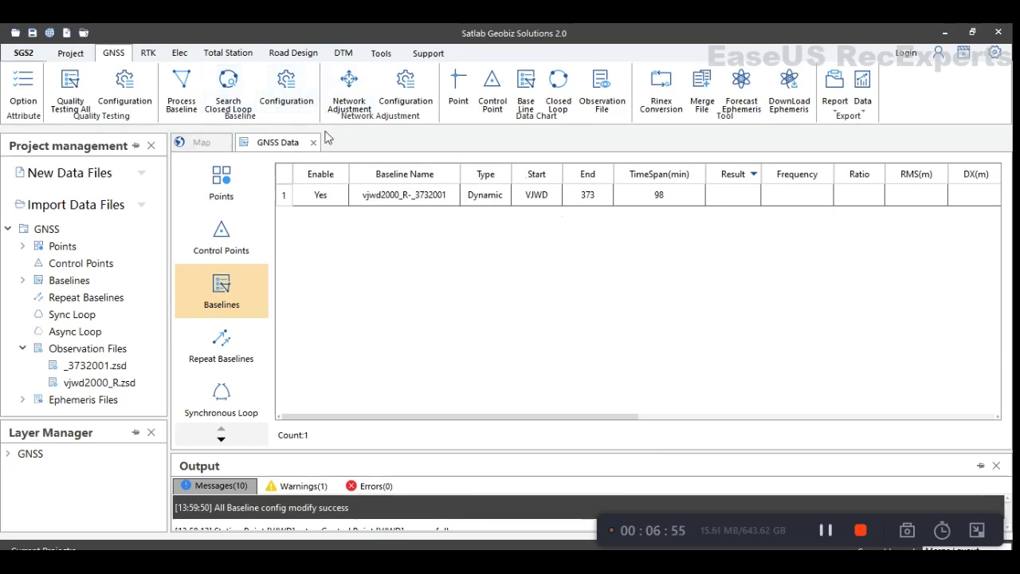
left_click(182, 97)
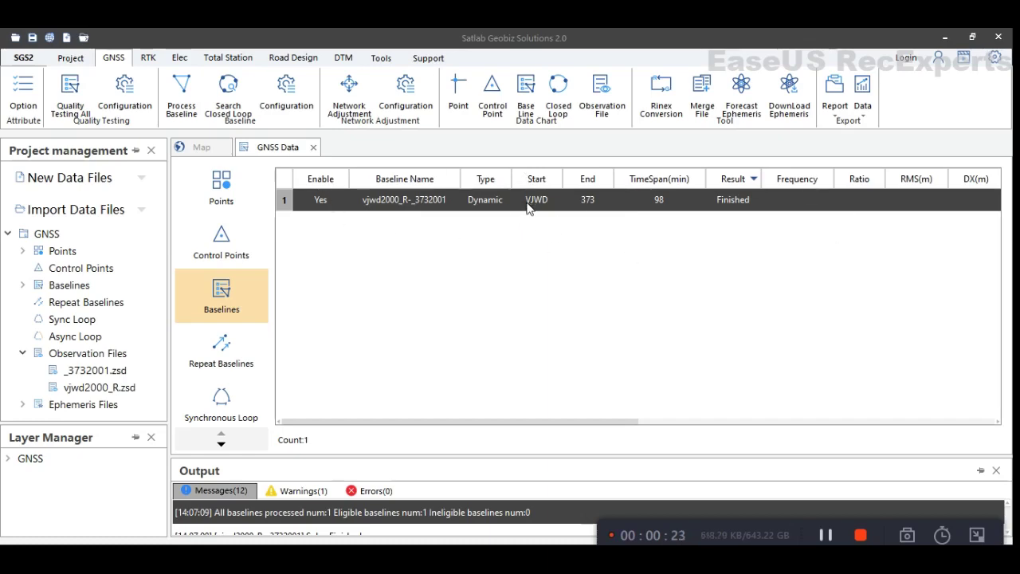
Start a baseline report export for vjwd2000_R-_3732001, choosing the Desktop as destination and Baseline Report (*.docx) as file type.
right_click(454, 204)
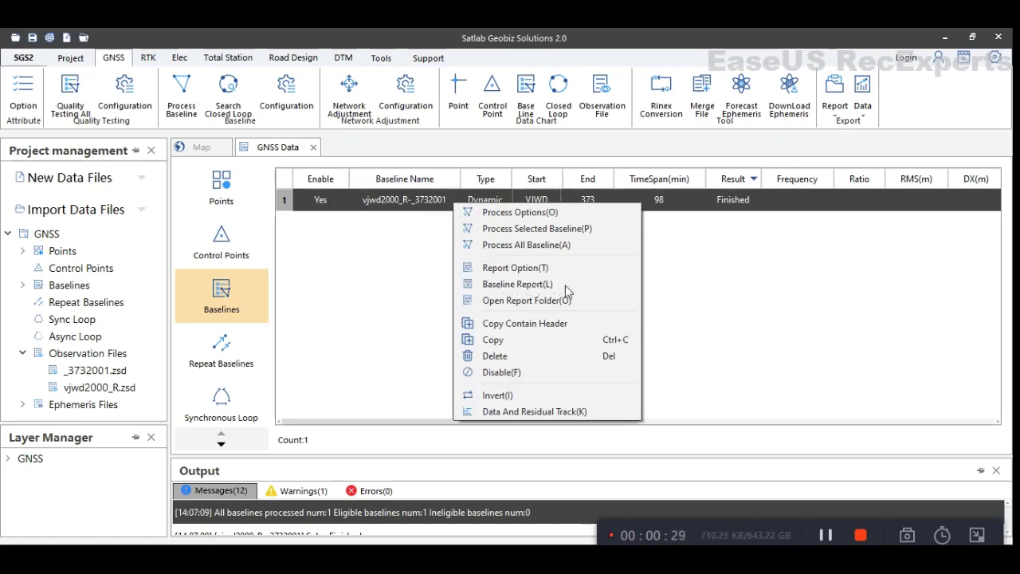
left_click(510, 287)
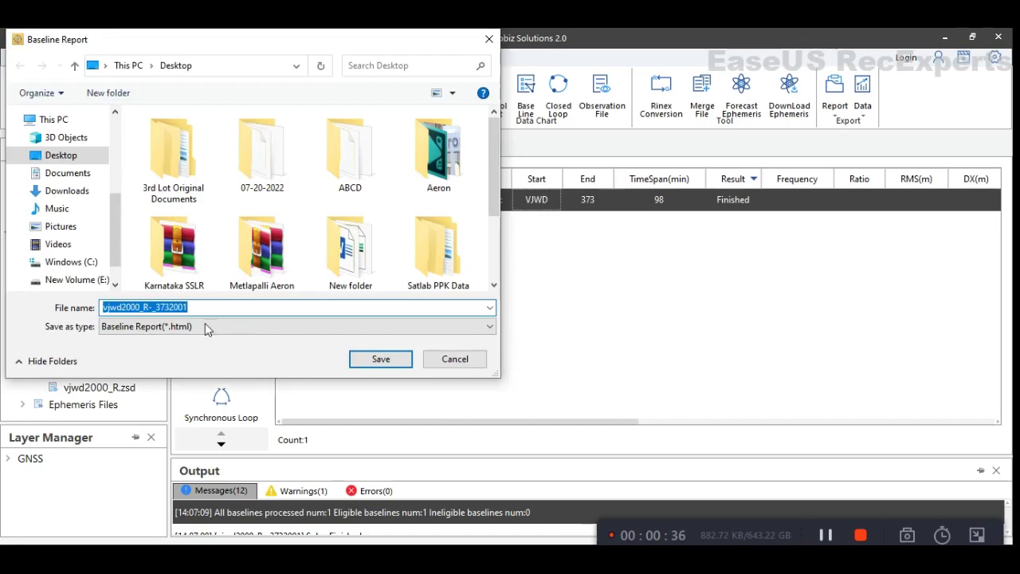
key("Tab")
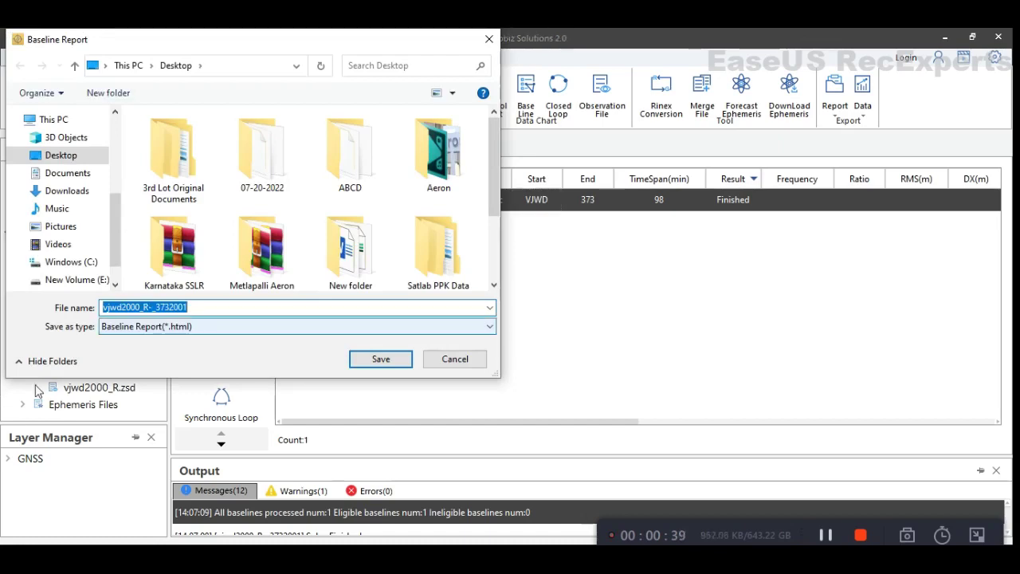
left_click(60, 210)
left_click(65, 174)
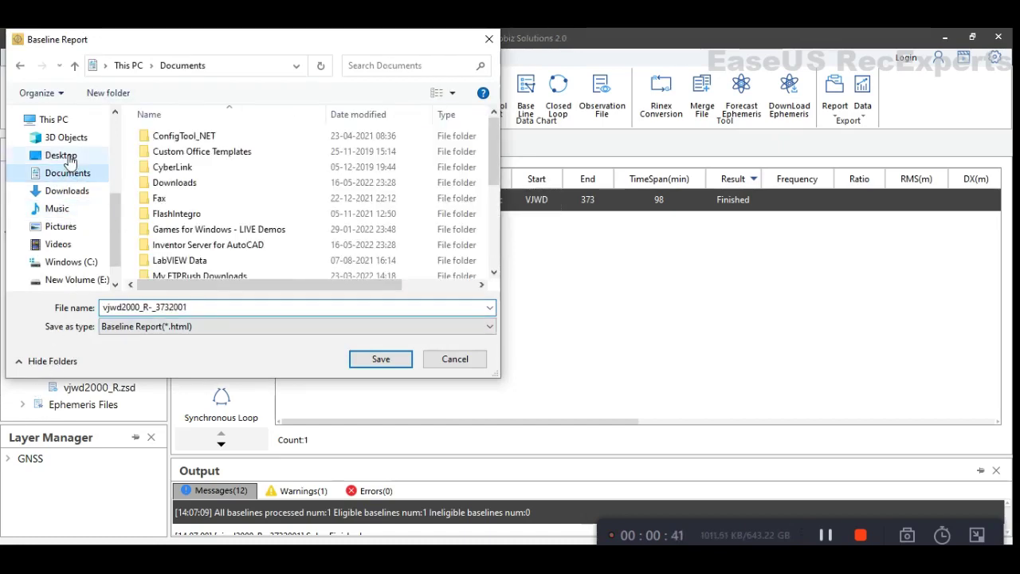
left_click(51, 155)
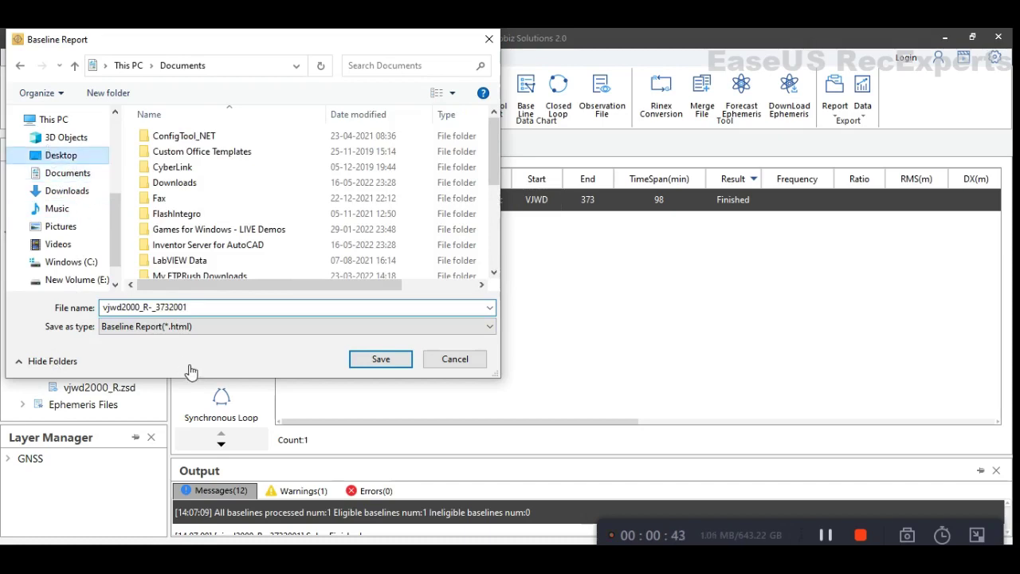
left_click(206, 329)
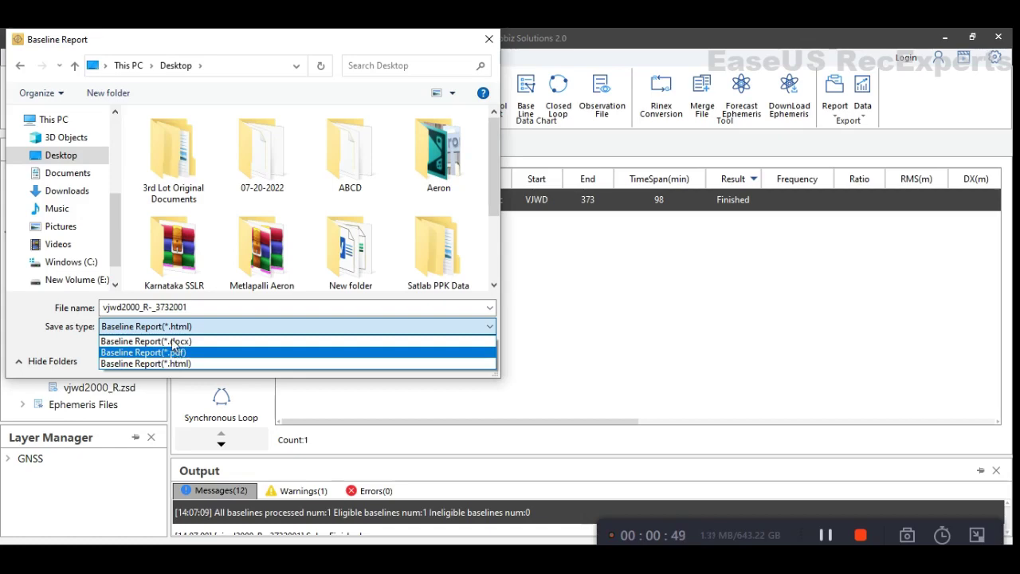
left_click(173, 343)
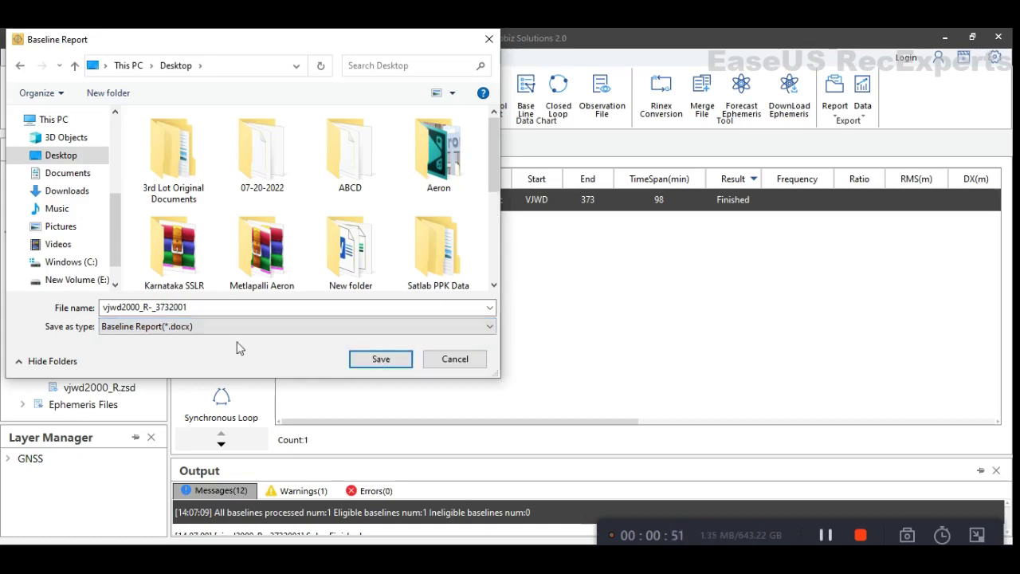
Name the baseline report vjwd2000 and save it.
double_click(221, 311)
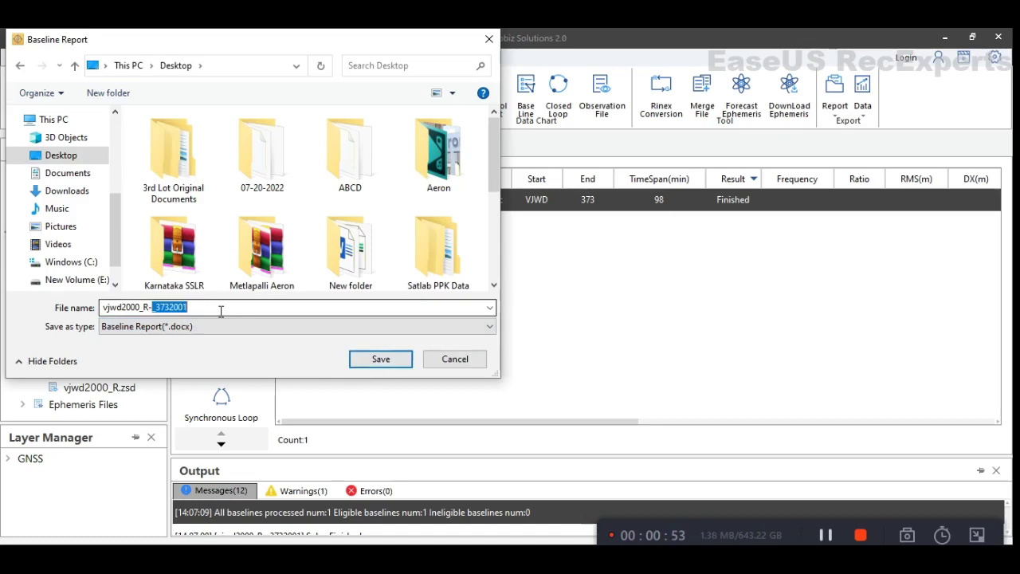
key("BackSpace")
key("BackSpace")
key("BackSpace")
key("BackSpace")
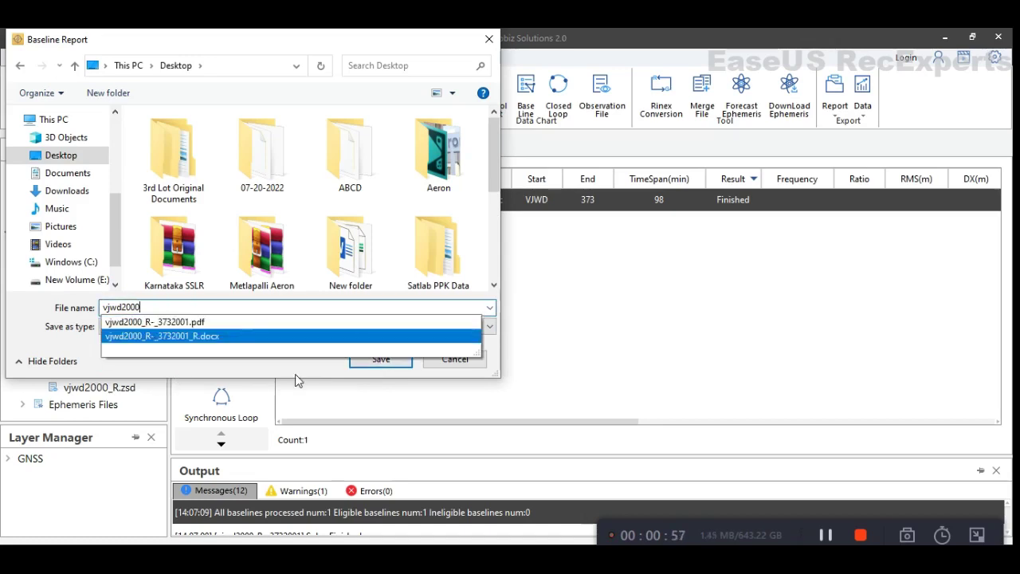
left_click(366, 402)
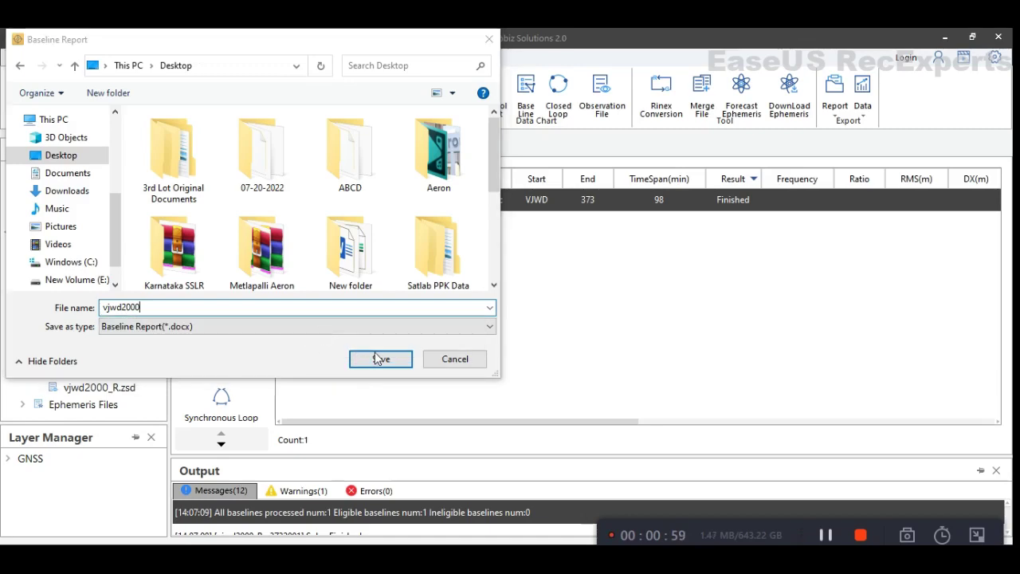
left_click(380, 361)
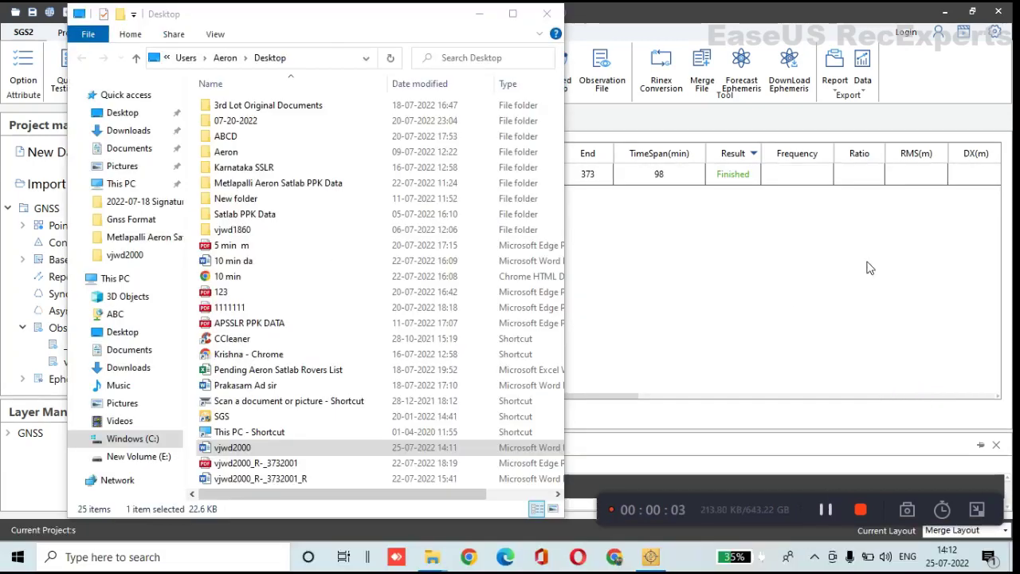
Open the vjwd2000 report from the Desktop in Word, maximize it, and review the reference station info and coordinate parameters.
double_click(239, 453)
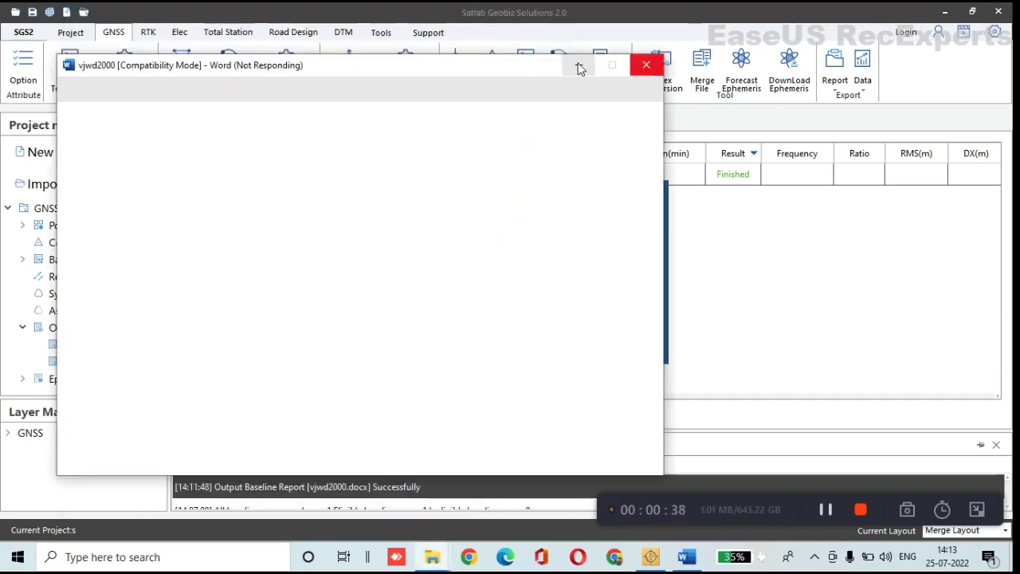
left_click(579, 65)
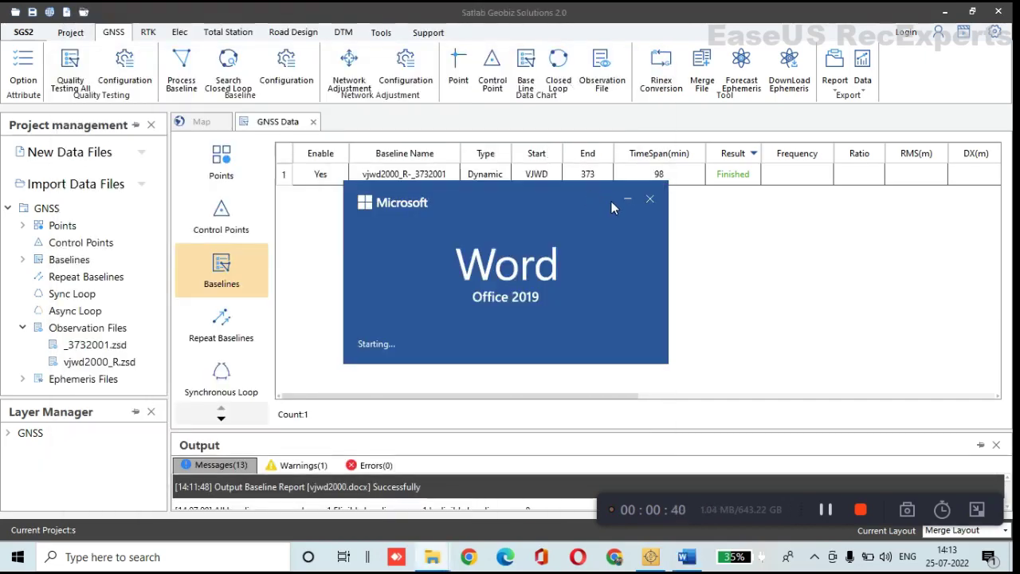
left_click(649, 199)
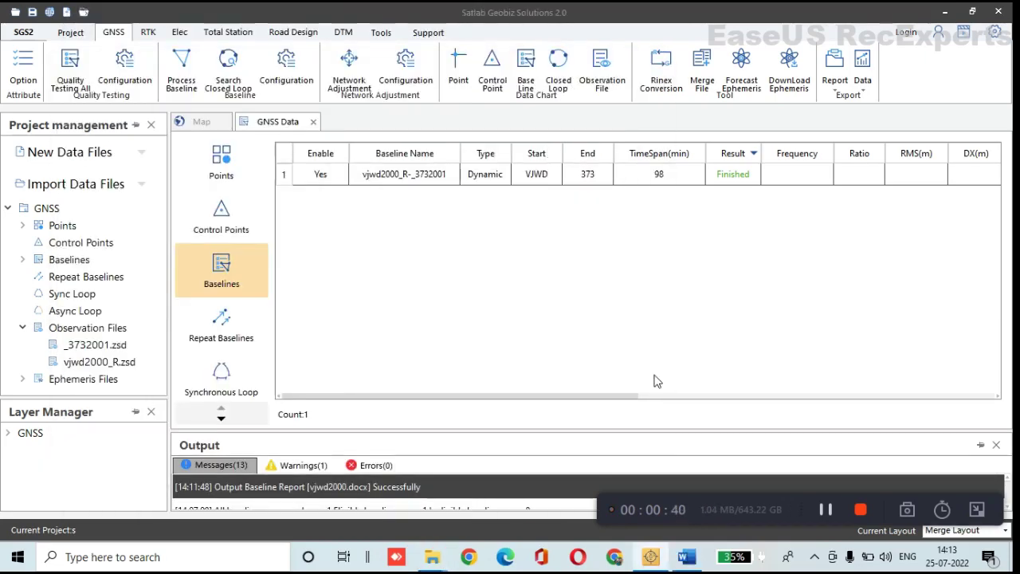
left_click(688, 558)
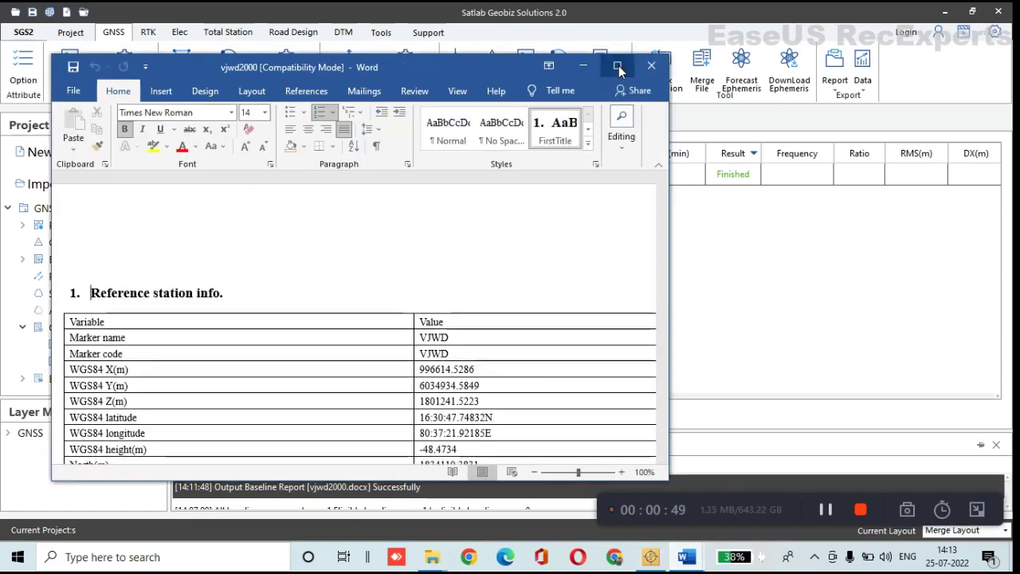
left_click(618, 68)
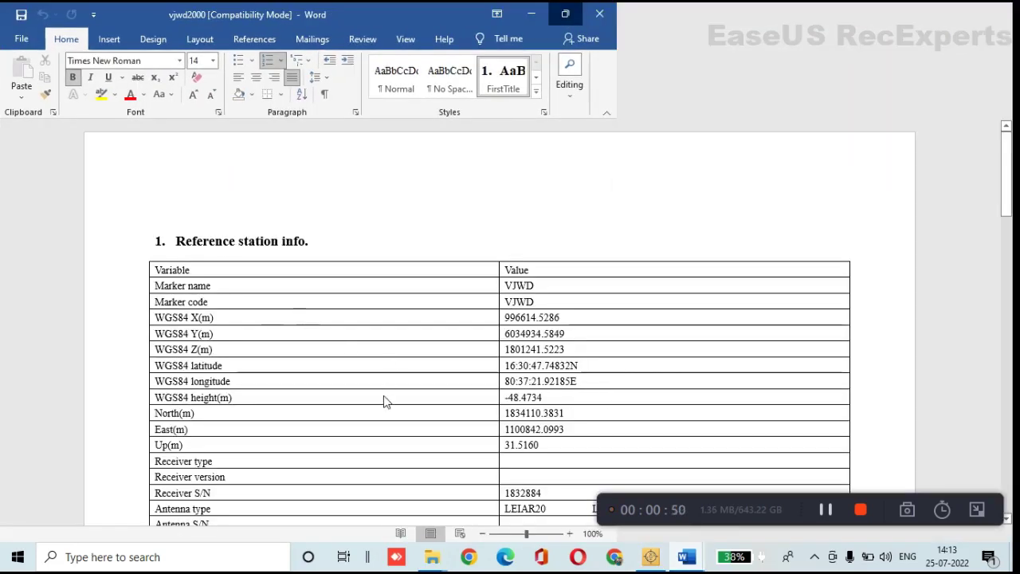
scroll(342, 382, "down", 5)
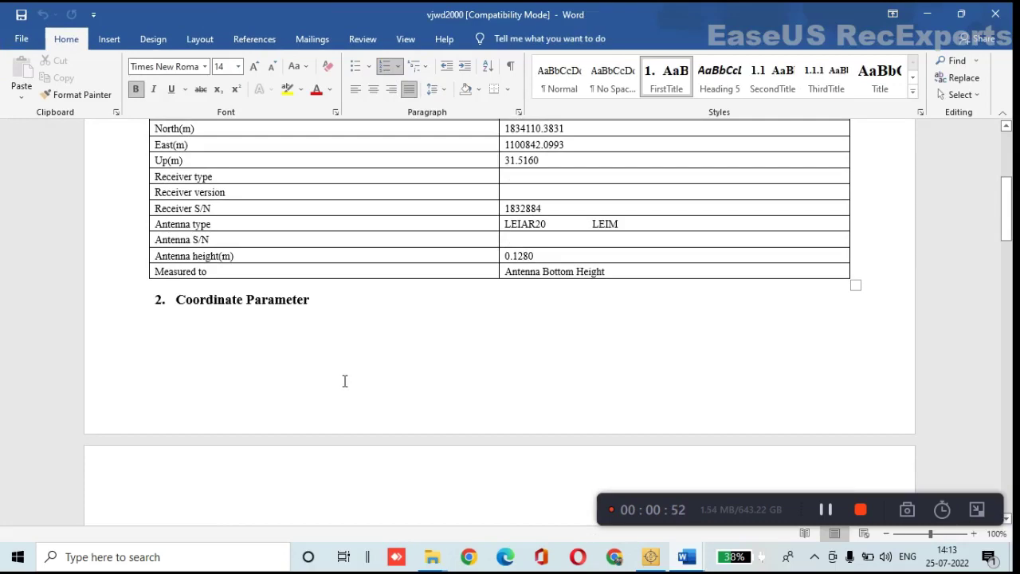
scroll(301, 362, "down", 4)
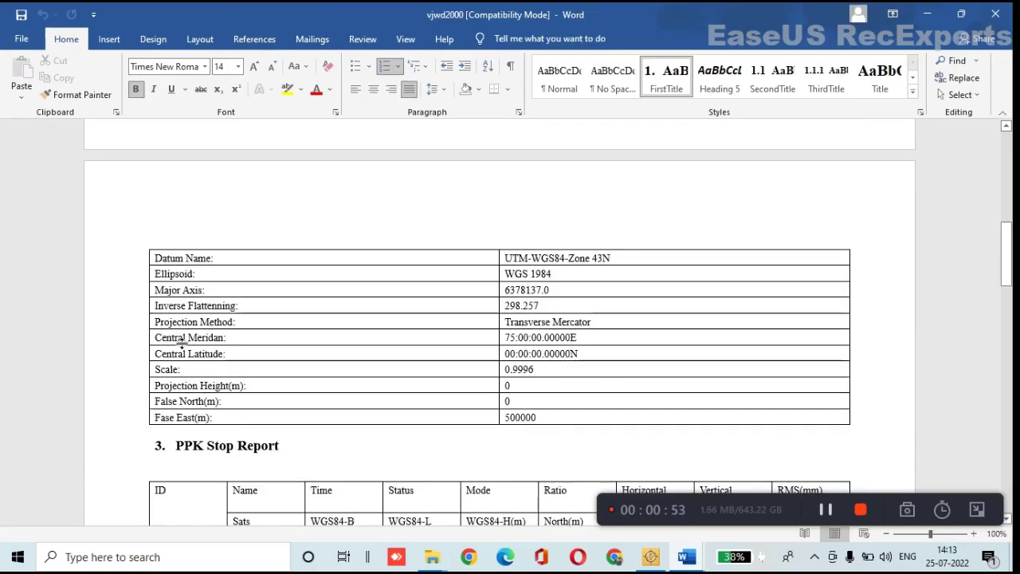
scroll(182, 341, "down", 3)
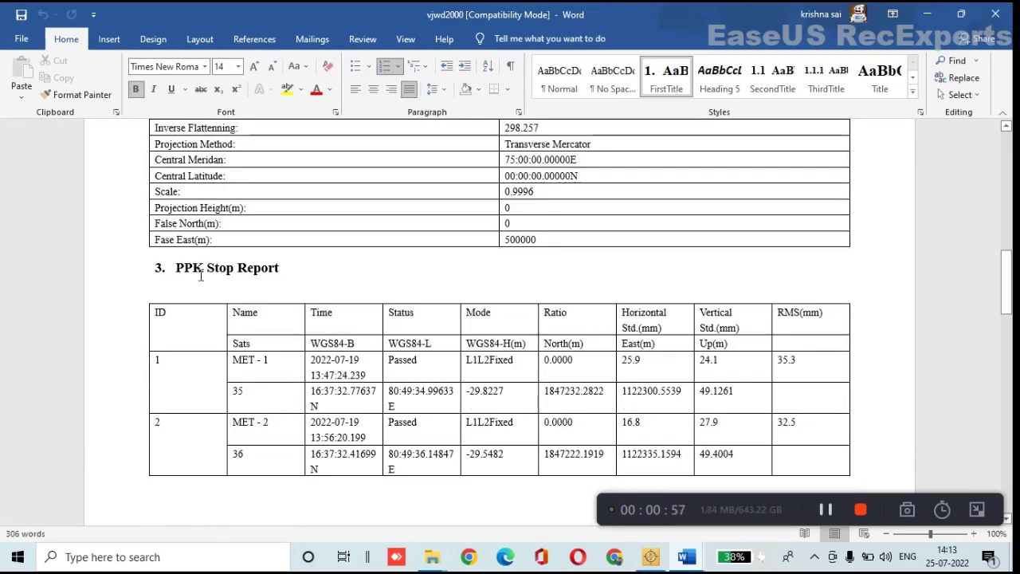
Examine the PPK Stop Report table, checking each MET point's status, mode and North/East coordinates.
triple_click(249, 274)
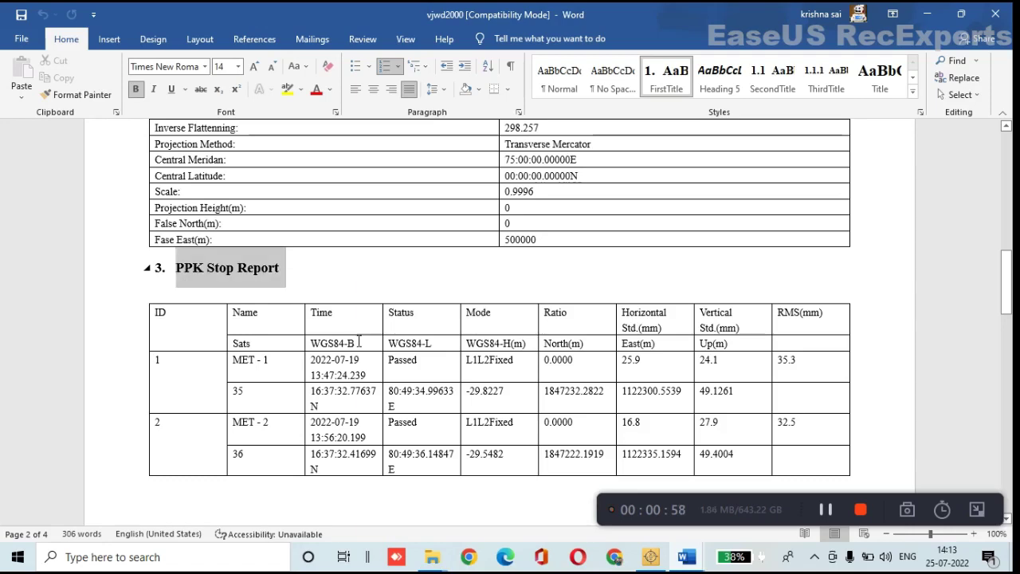
left_click(268, 389)
scroll(270, 391, "down", 1)
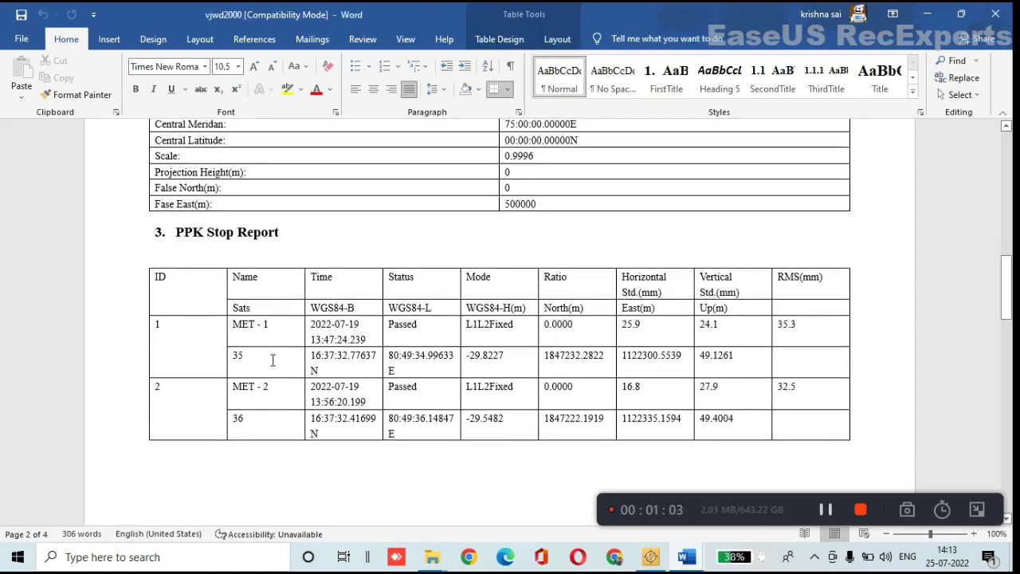
scroll(273, 360, "down", 1)
scroll(271, 361, "down", 1)
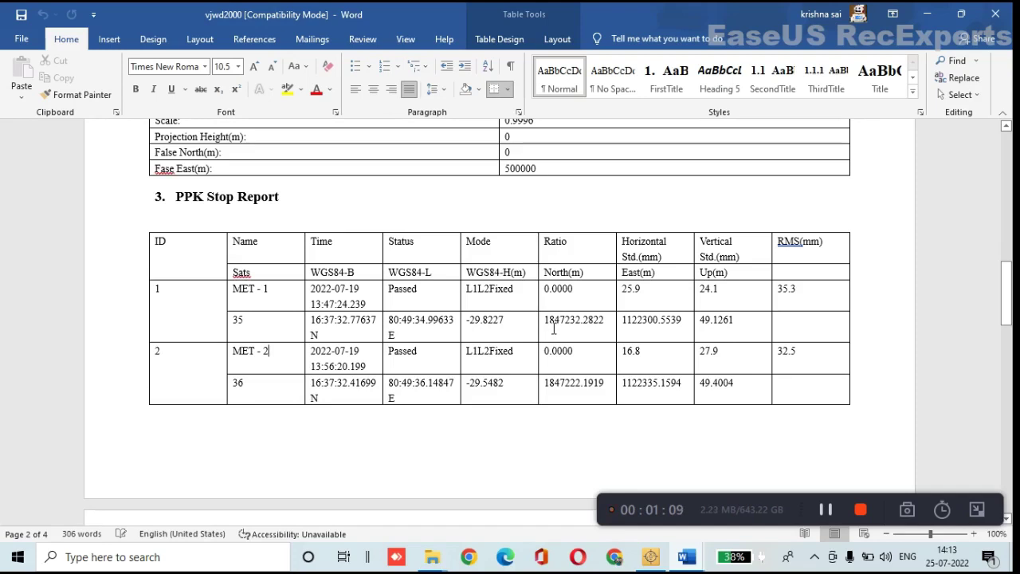
left_click_drag(553, 328, 682, 339)
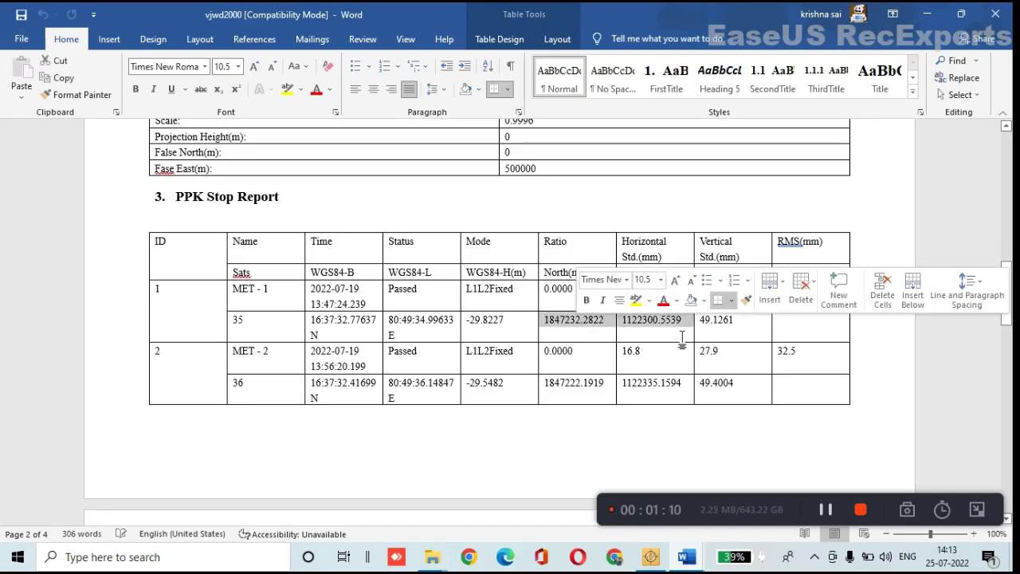
left_click(673, 338)
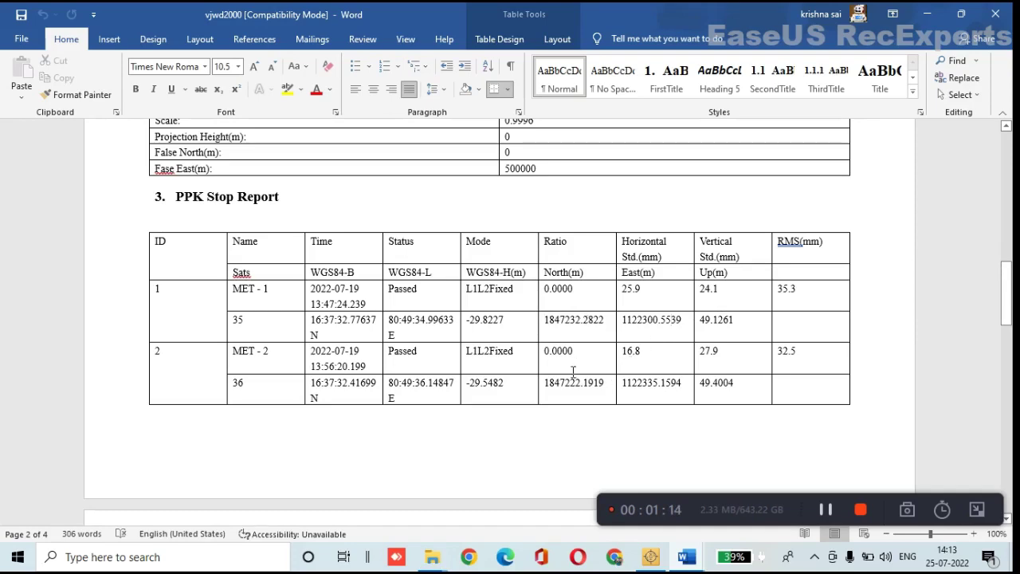
scroll(567, 364, "down", 2)
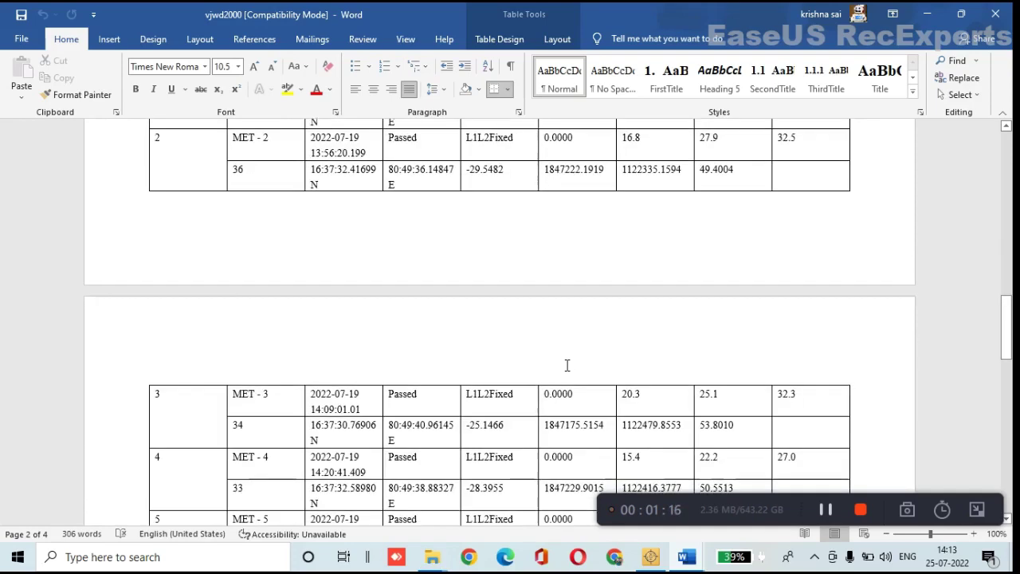
scroll(638, 353, "down", 3)
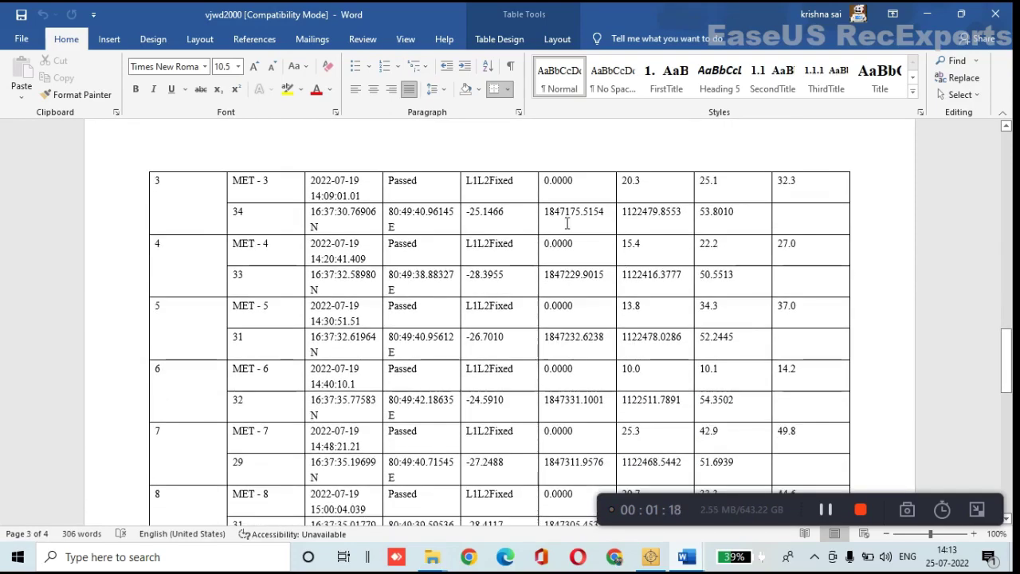
double_click(551, 220)
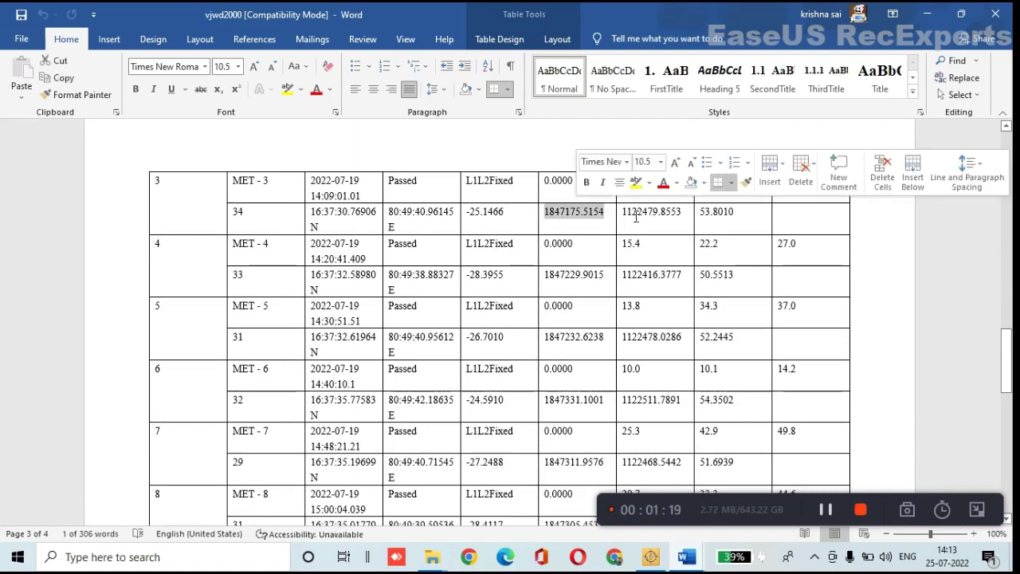
double_click(638, 215)
scroll(510, 307, "down", 3)
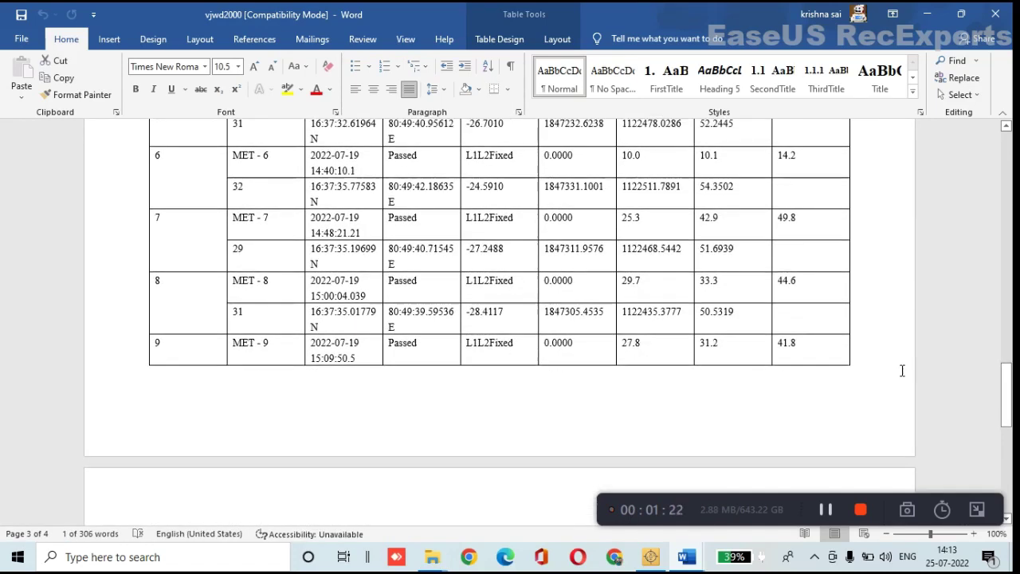